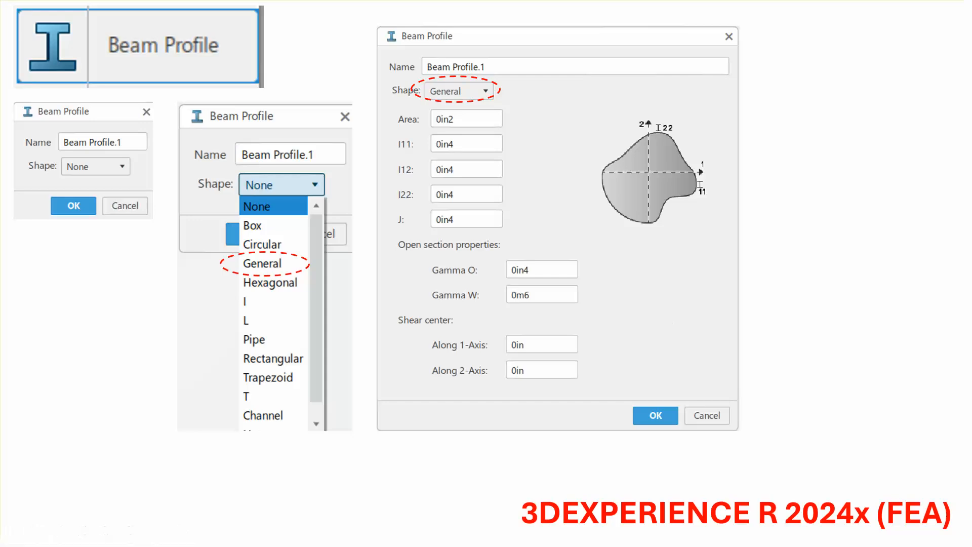
left_click(704, 365)
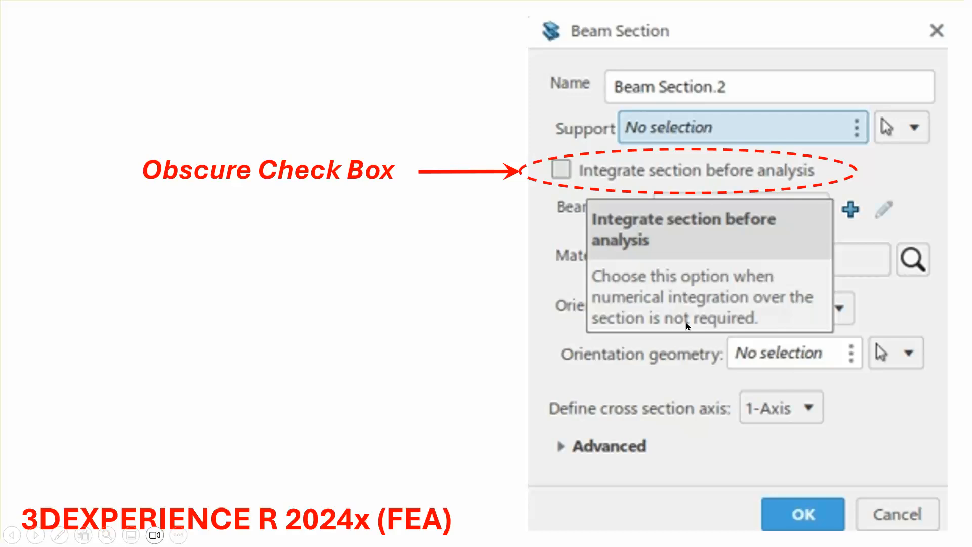
left_click(461, 307)
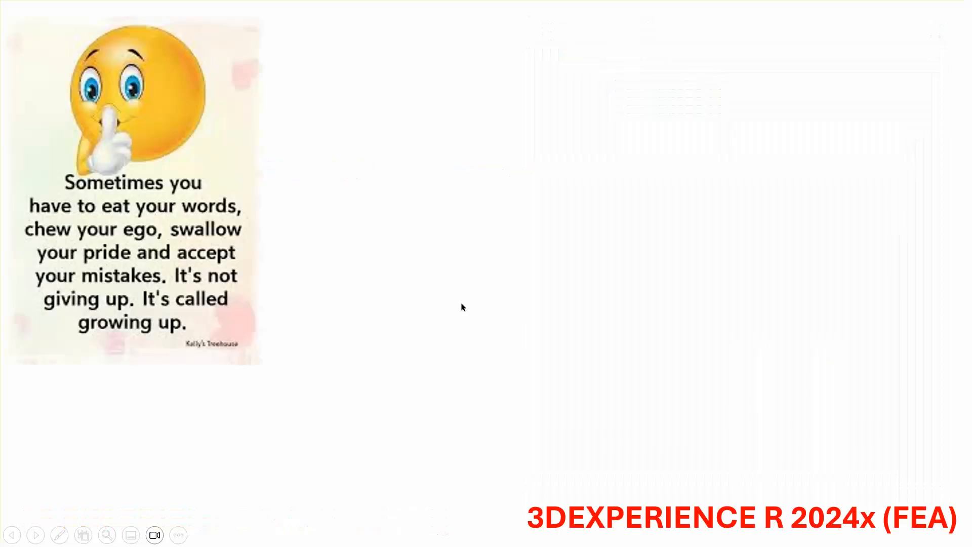
left_click(462, 305)
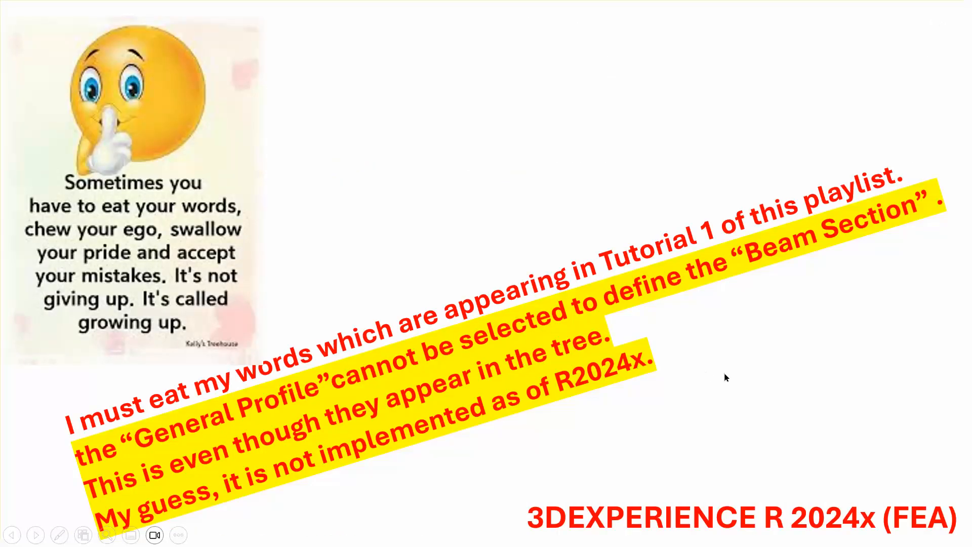
left_click(784, 361)
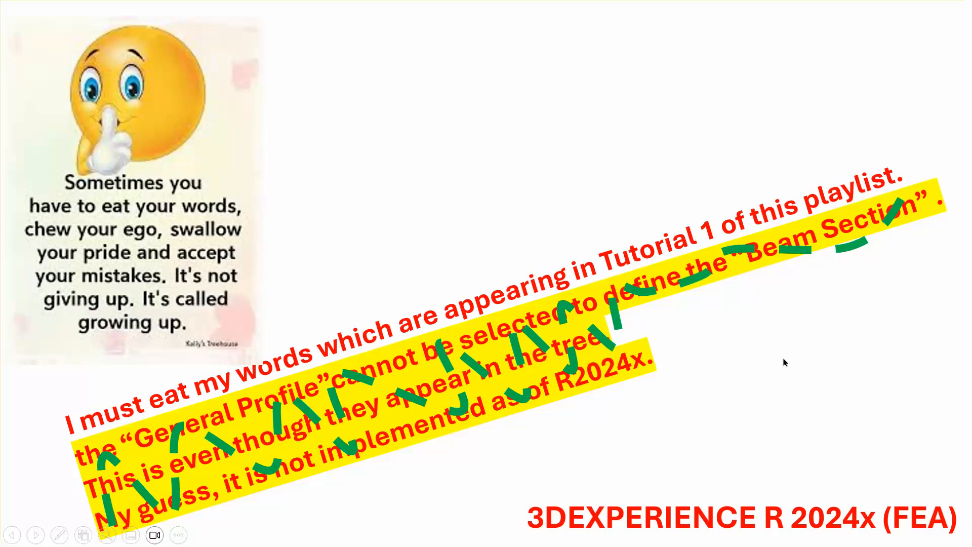
left_click(784, 362)
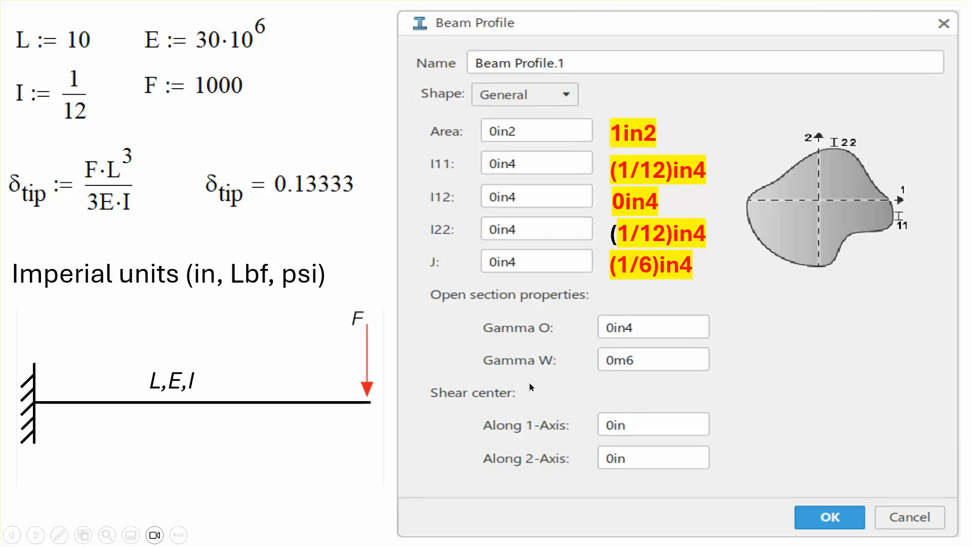
Leave the slide show, switch to 3DEXPERIENCE and start a line of the Point-Direction type.
key("Escape")
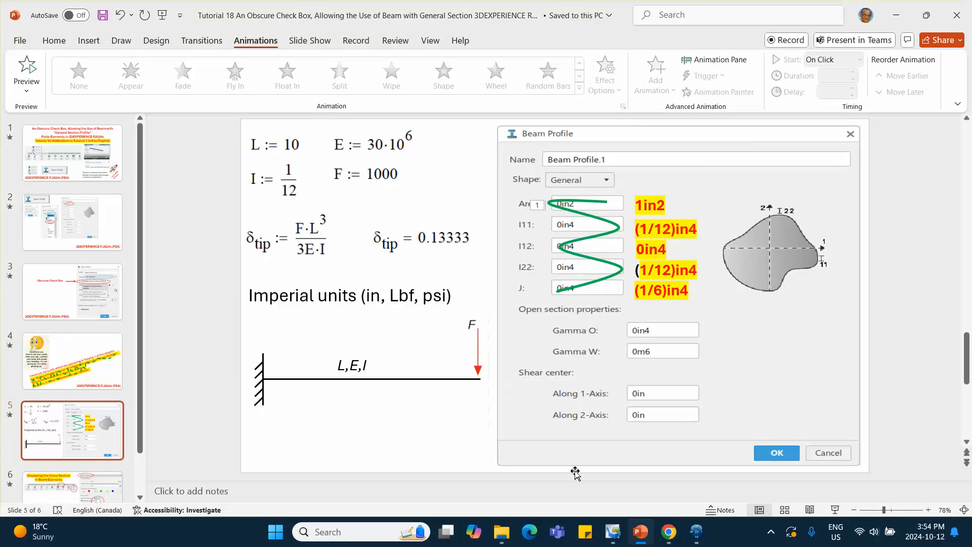
left_click(696, 532)
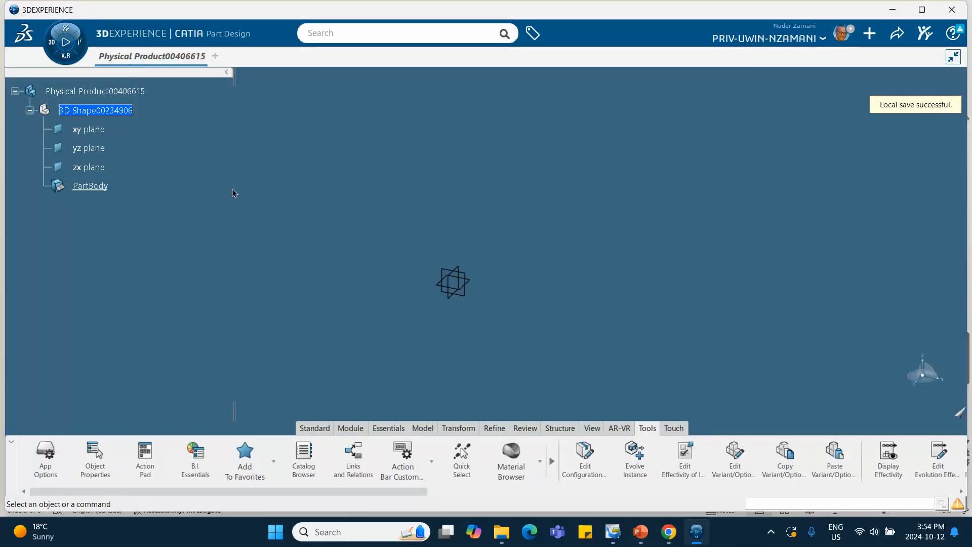
left_click(388, 429)
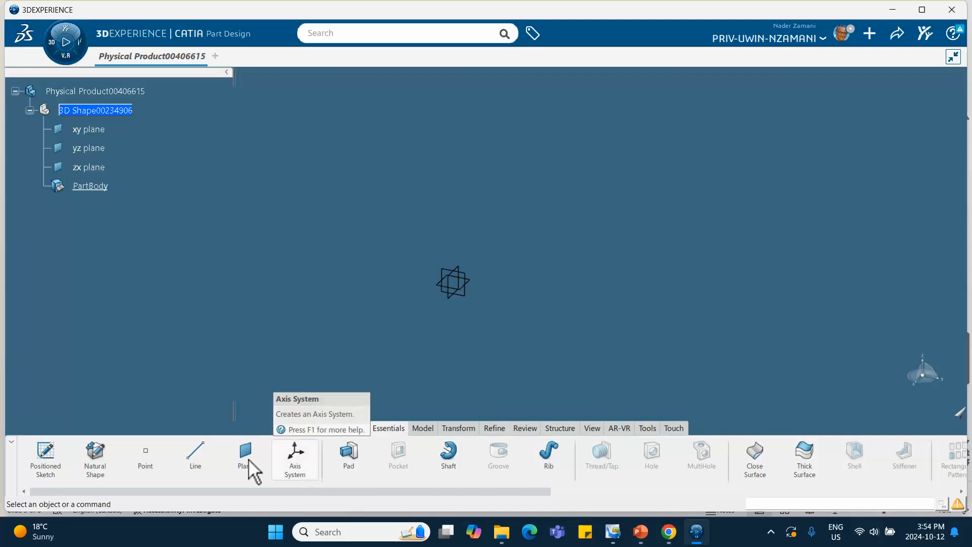
left_click(217, 468)
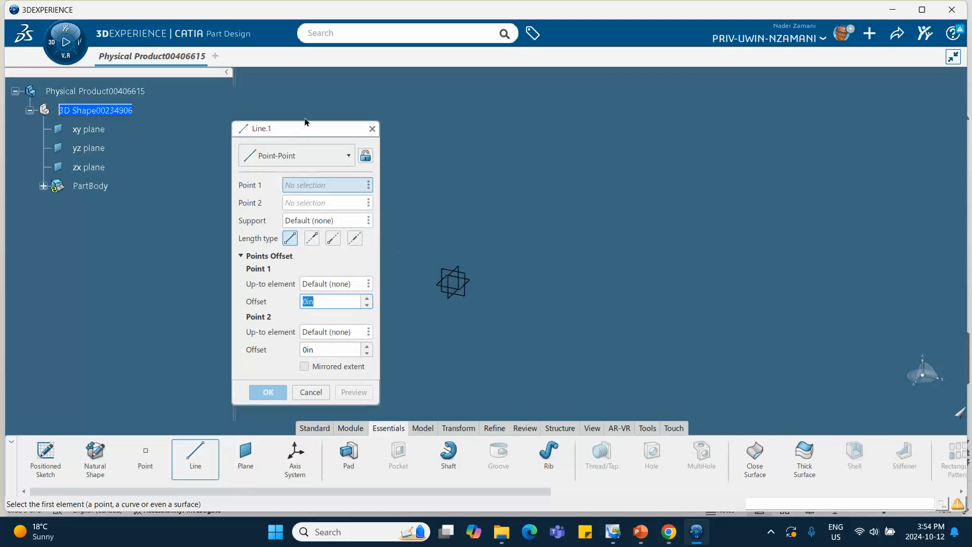
left_click_drag(305, 129, 677, 118)
middle_click_drag(557, 167, 508, 126)
left_click(658, 149)
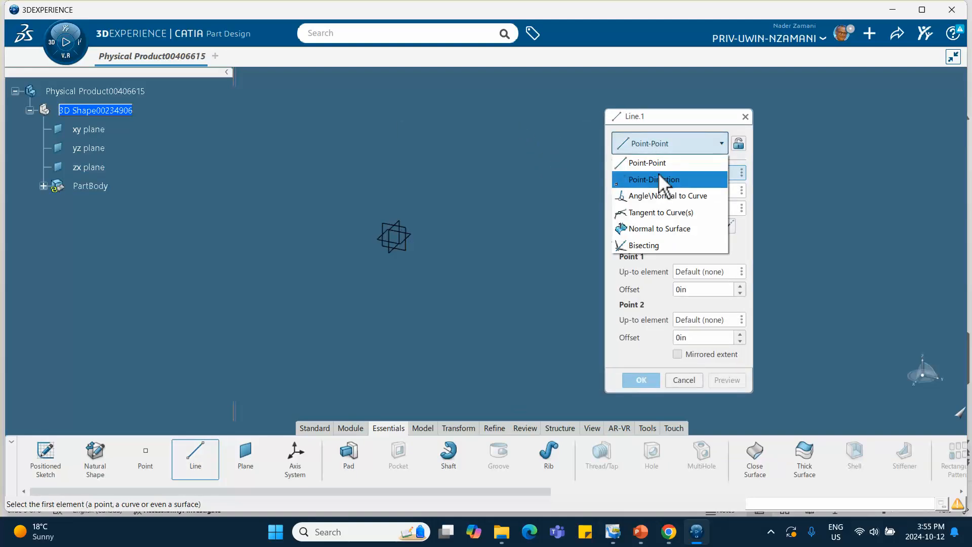
left_click(664, 180)
Create the line's start point by coordinates at the origin, with X, Y and Z at 0 in.
left_click(688, 173)
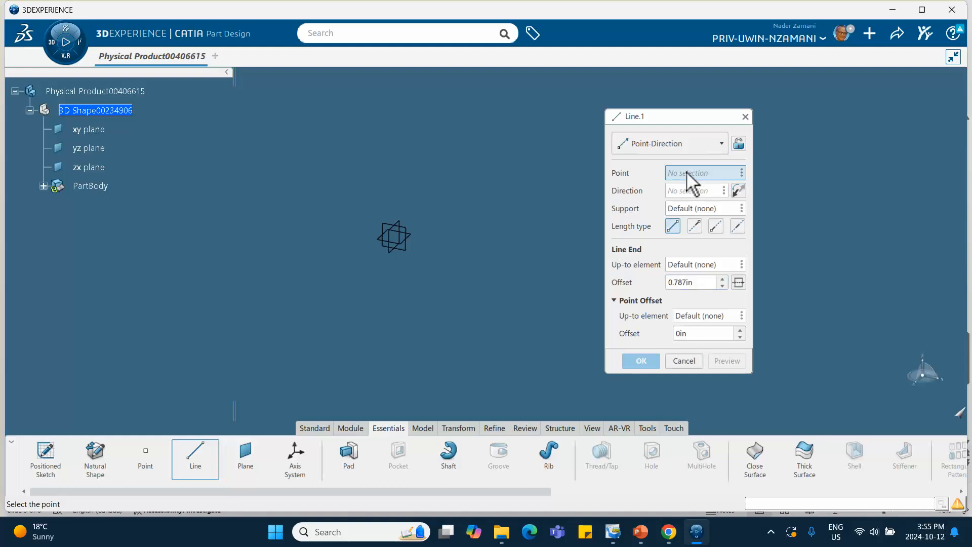
left_click(742, 173)
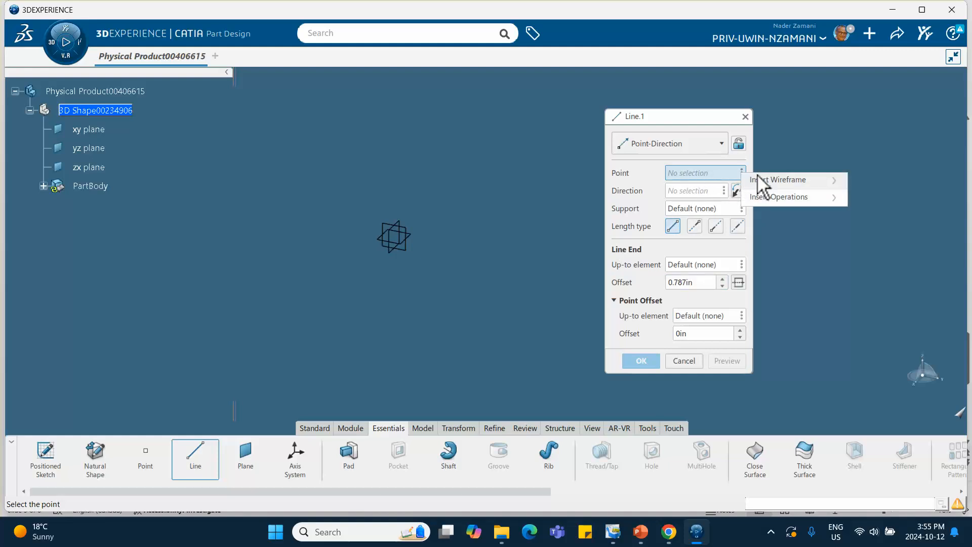
mouse_move(779, 183)
left_click(869, 184)
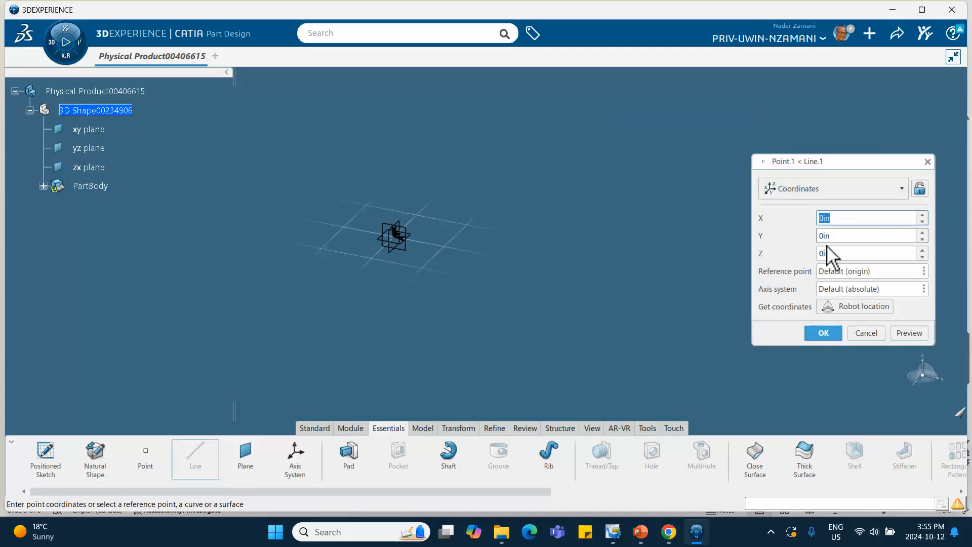
left_click(831, 334)
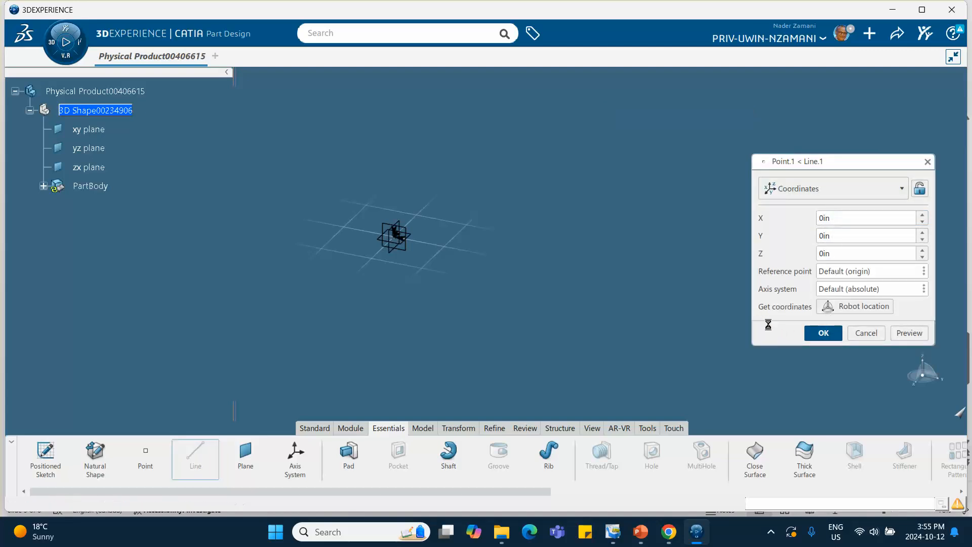
Direct the line along the Y axis with an end offset of 10 in and create it.
right_click(687, 194)
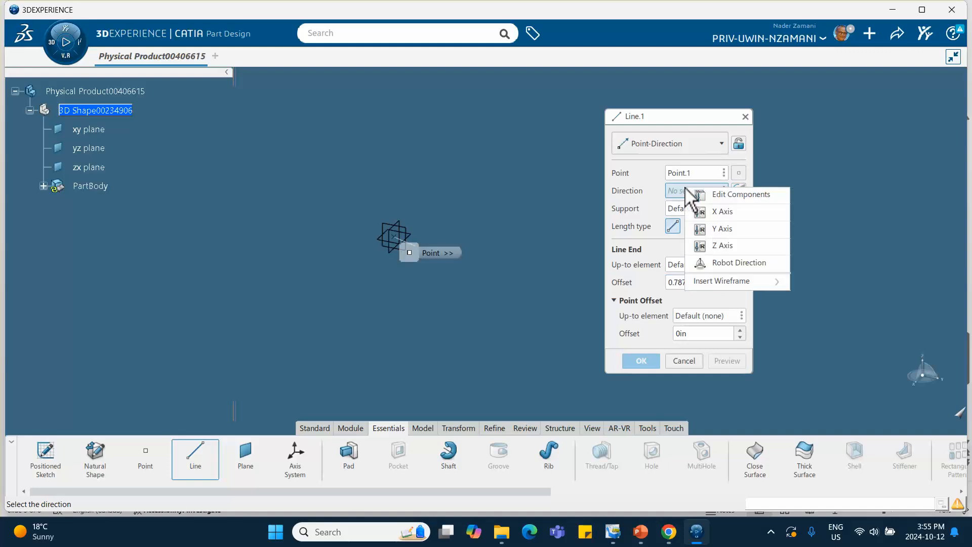
left_click(706, 227)
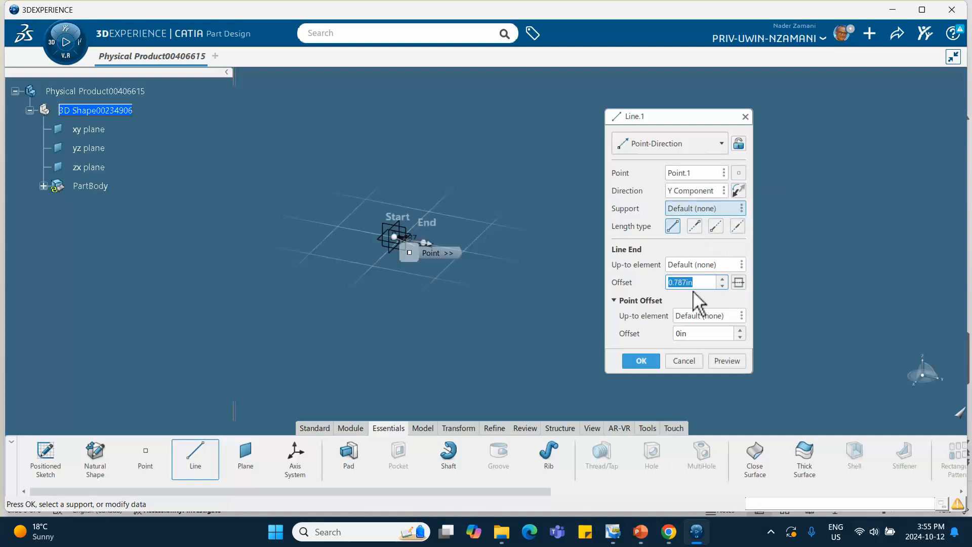
type("10")
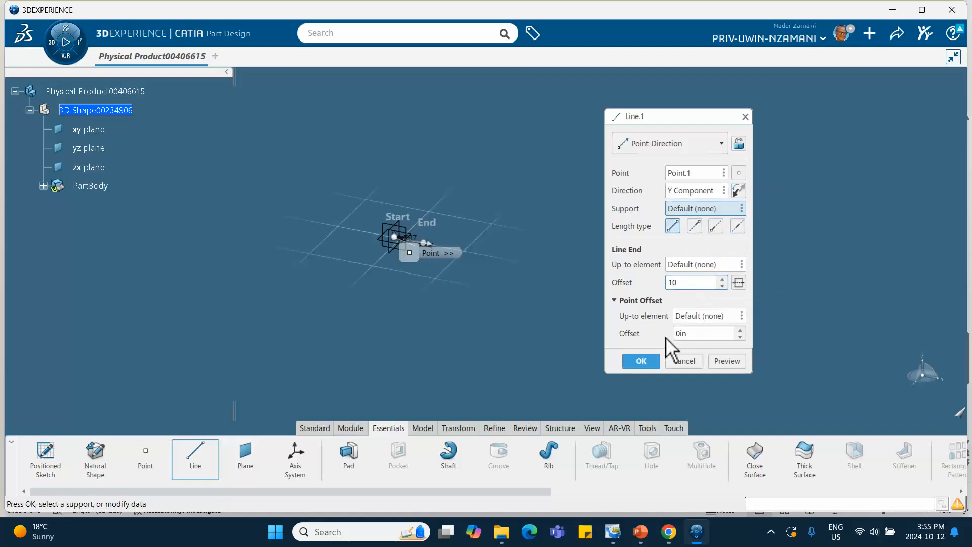
left_click(641, 360)
middle_click_drag(587, 303, 556, 251)
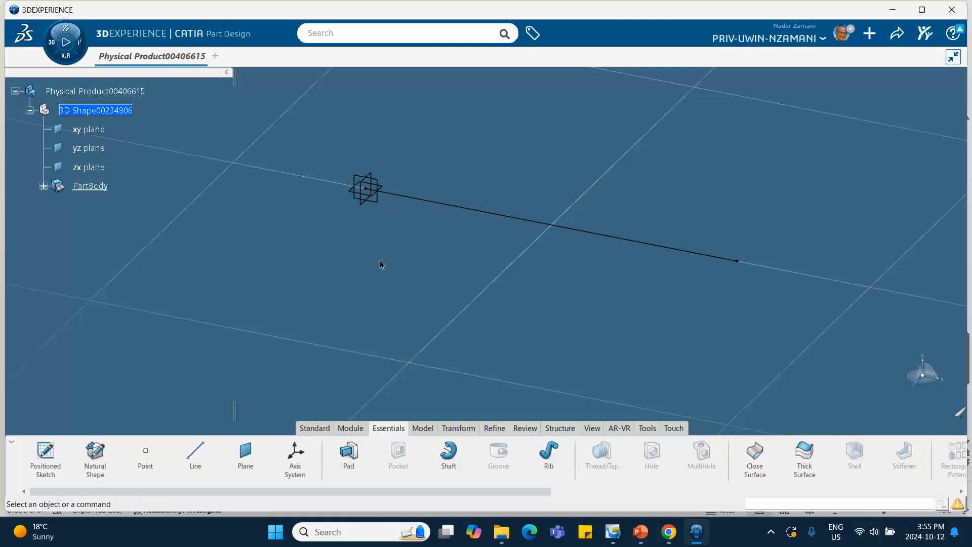
Create a separate point by coordinates at X 2 in, Y 0 in and Z 0 in.
left_click(144, 456)
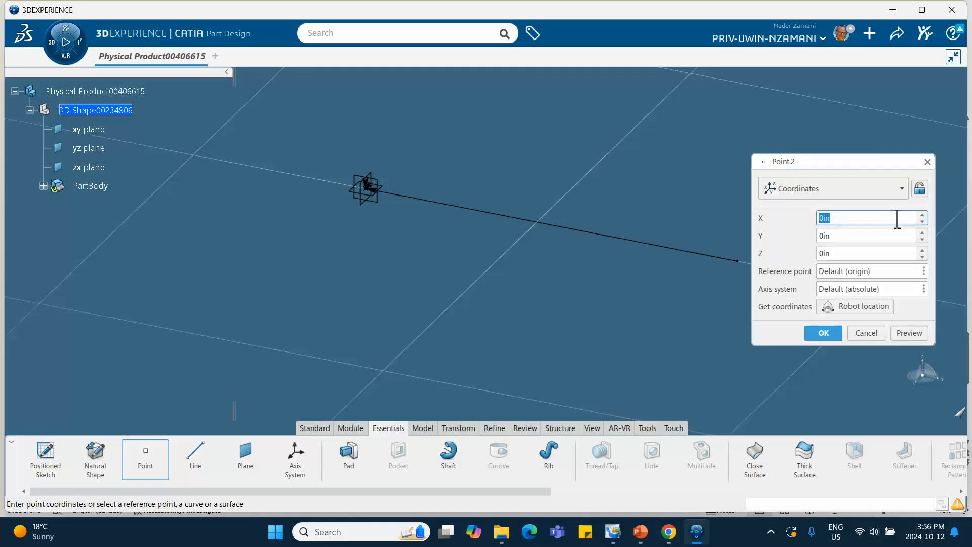
left_click_drag(849, 220, 803, 218)
type("2")
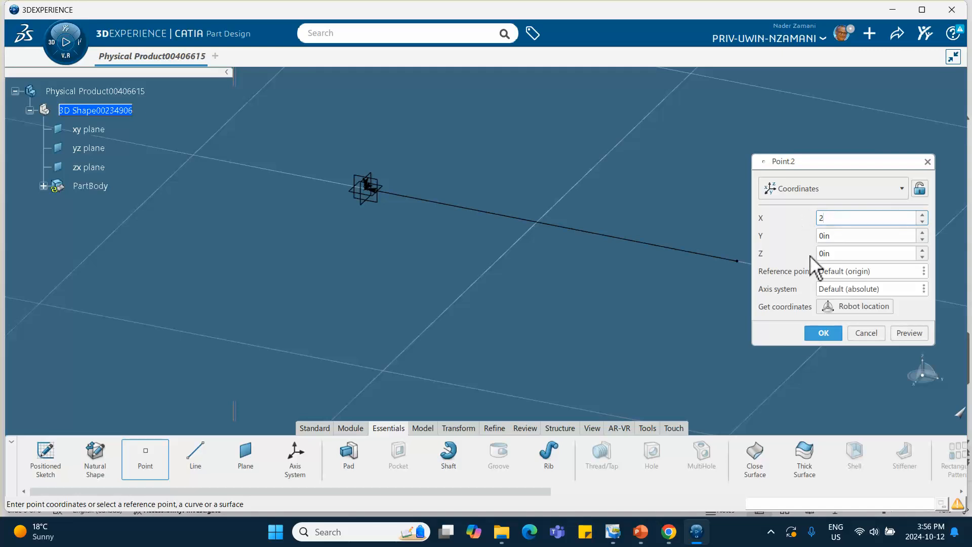
left_click(823, 334)
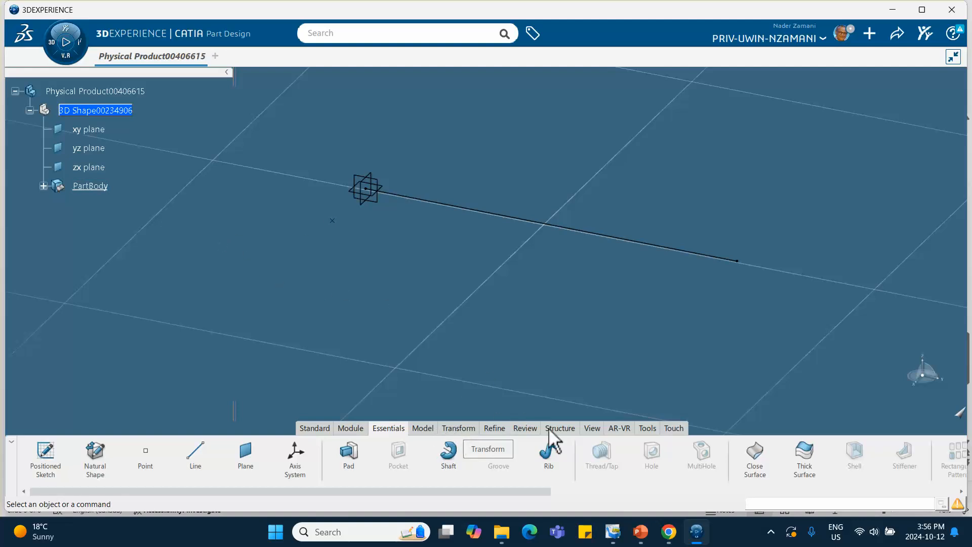
Create one core material named "steel oct 12, 2024" with the Simulation Domain.
left_click(646, 430)
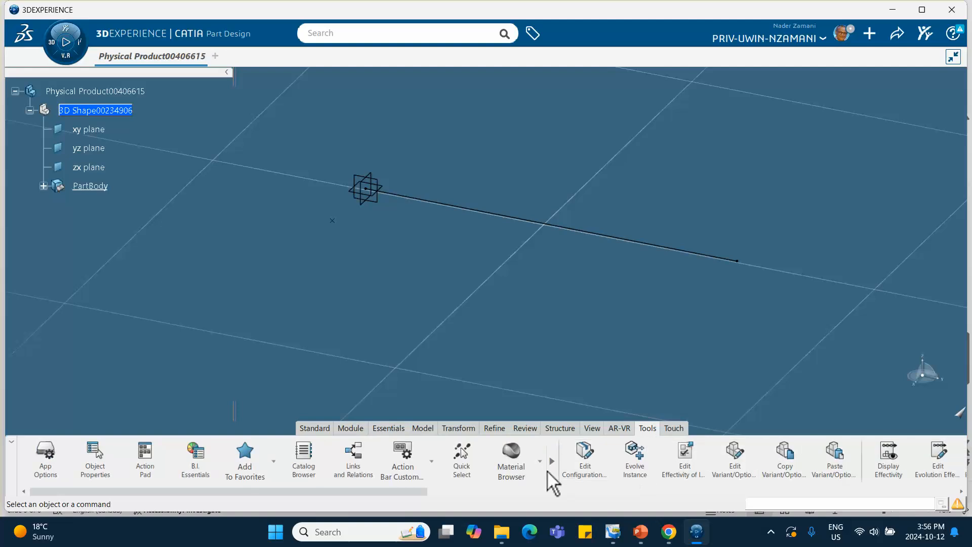
left_click(540, 465)
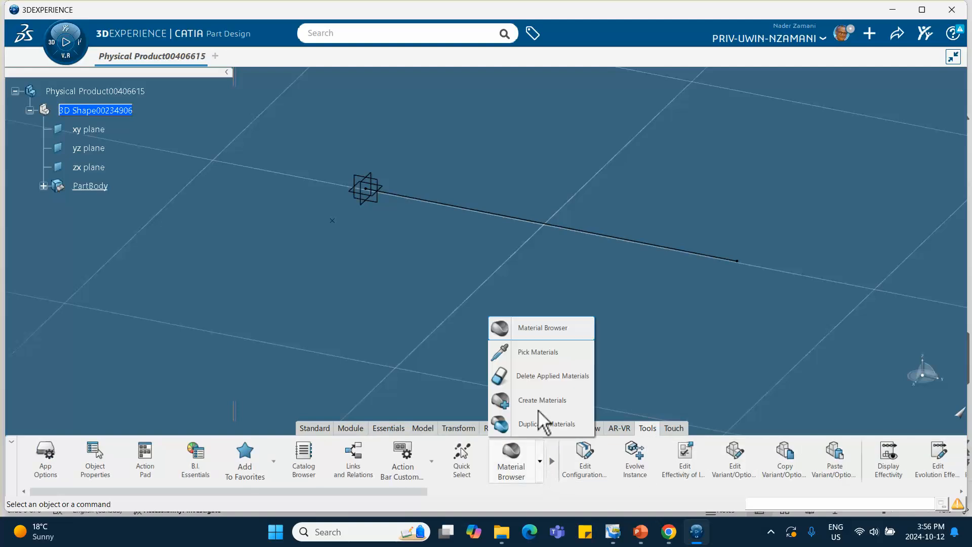
left_click(539, 401)
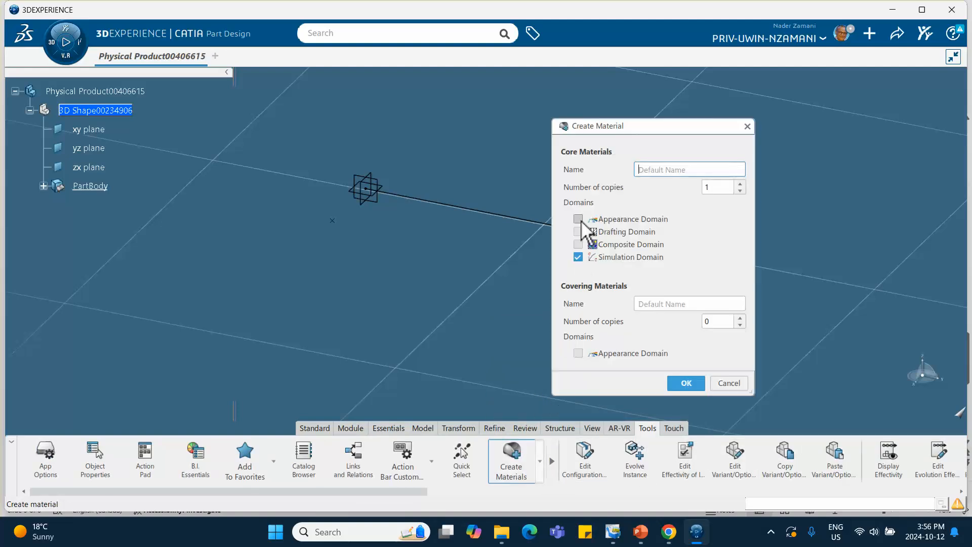
type("steel oct 12, 2024")
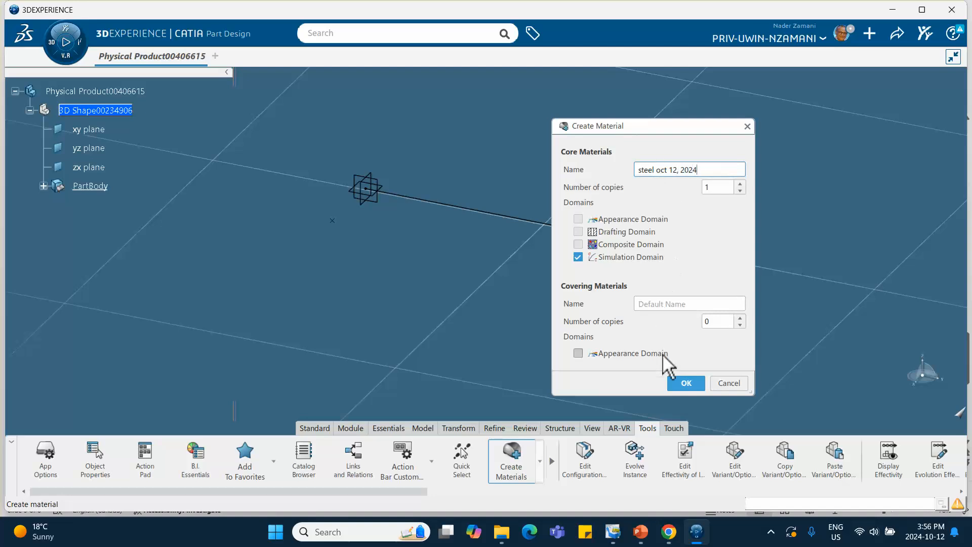
left_click(686, 383)
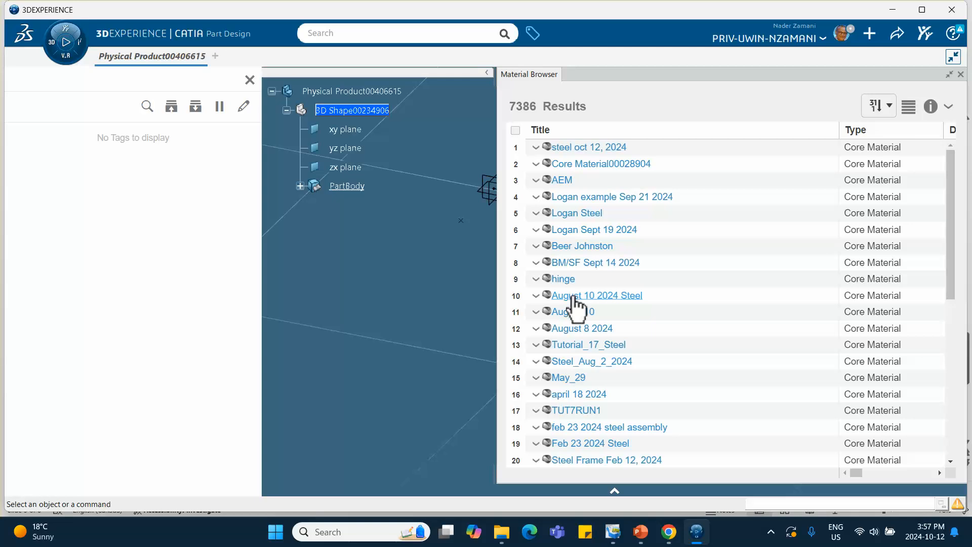
Apply the material "steel oct 12, 2024" to the root physical product and close the material browser.
left_click(579, 147)
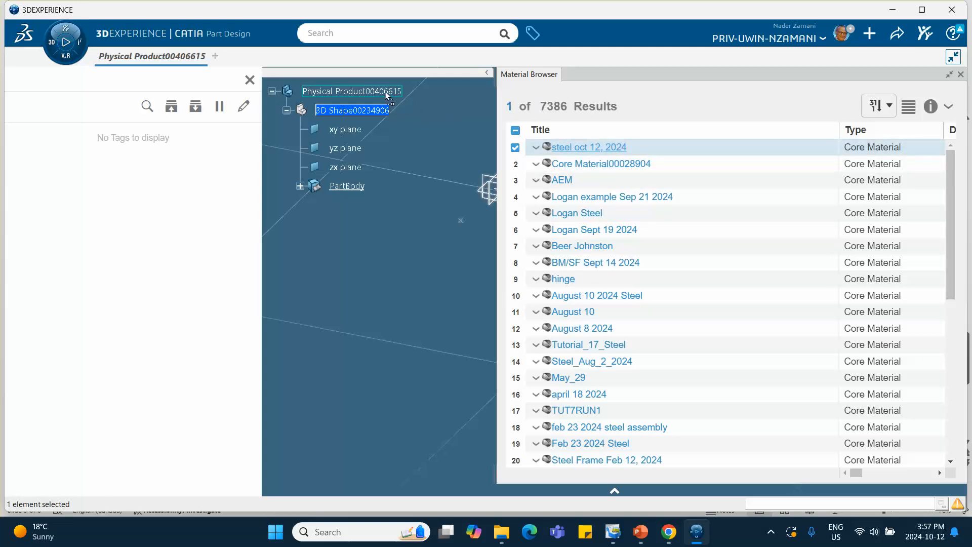
left_click_drag(383, 91, 382, 90)
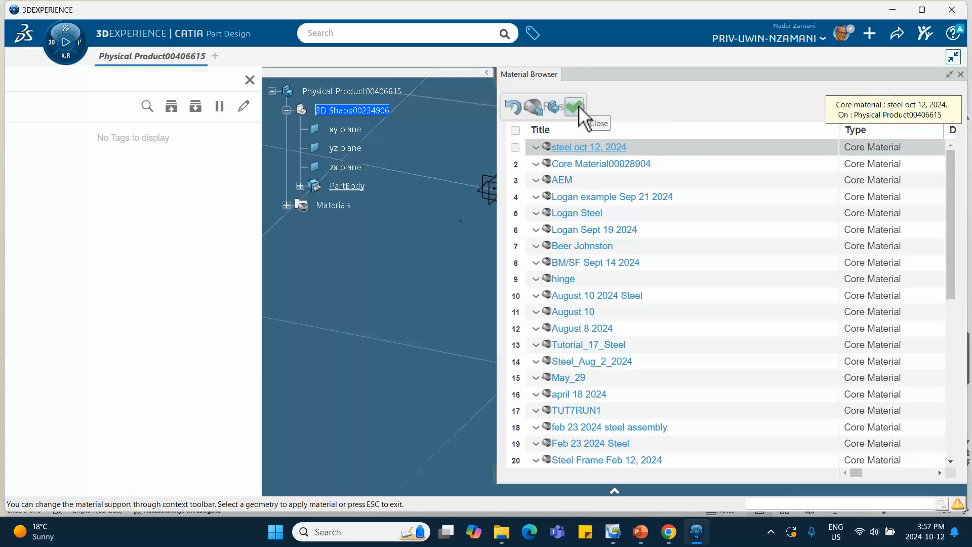
left_click(250, 80)
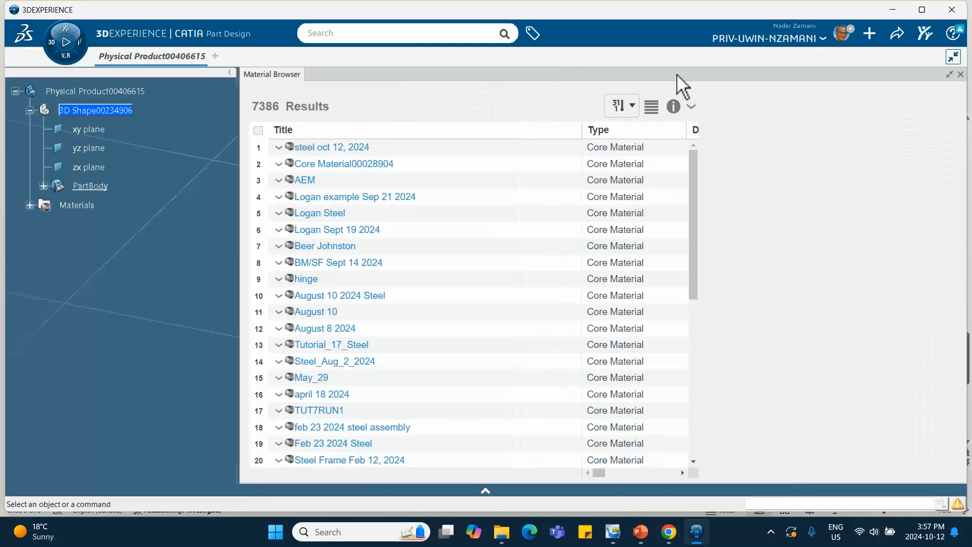
left_click(960, 75)
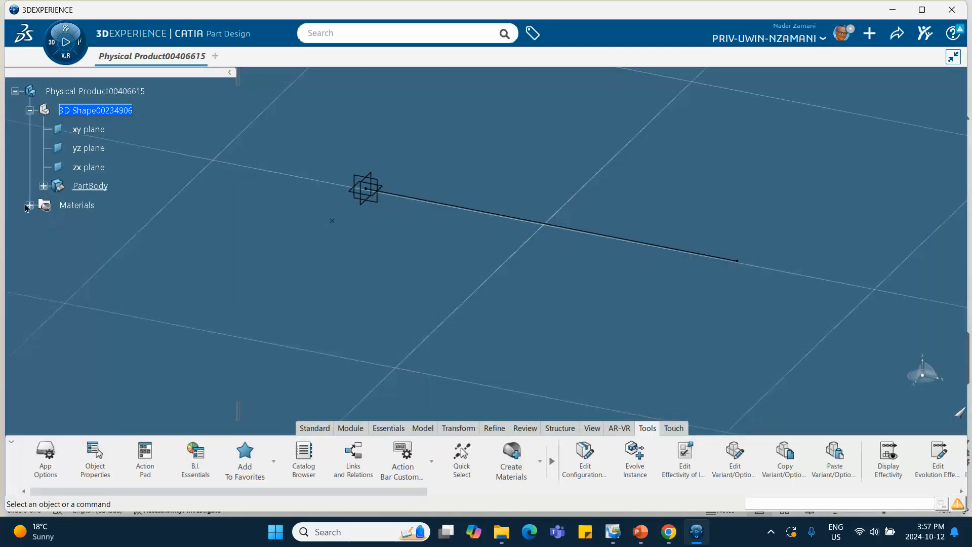
Edit the simulation domain of the material "steel oct 12, 2024" and enable Elastic under Structures, Abaqus Multiphysics, Mechanical, Elasticity.
left_click(30, 205)
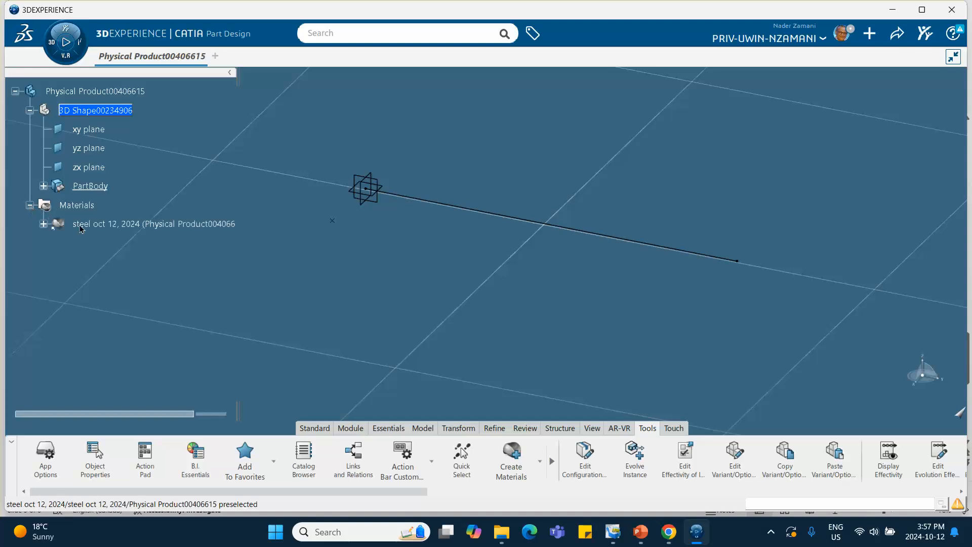
left_click(44, 225)
left_click(115, 241)
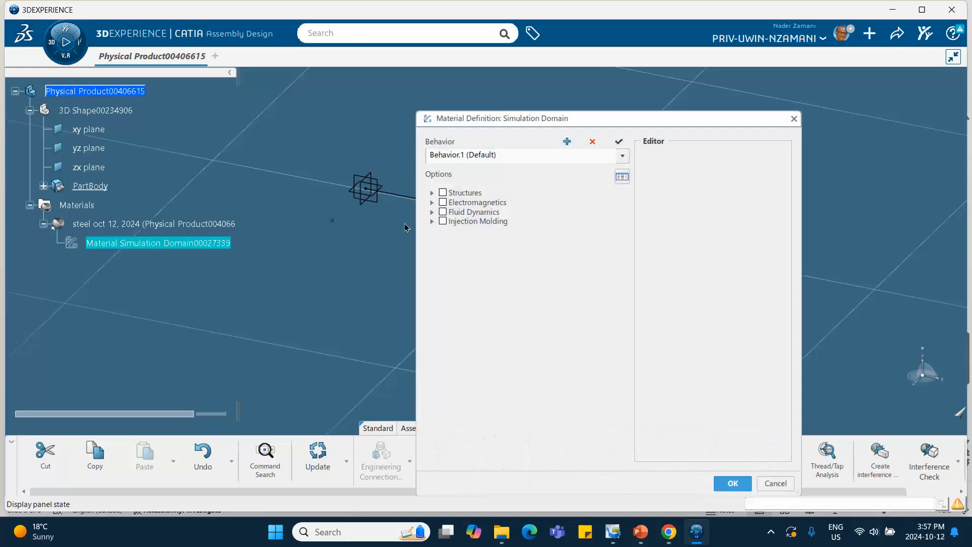
left_click(432, 193)
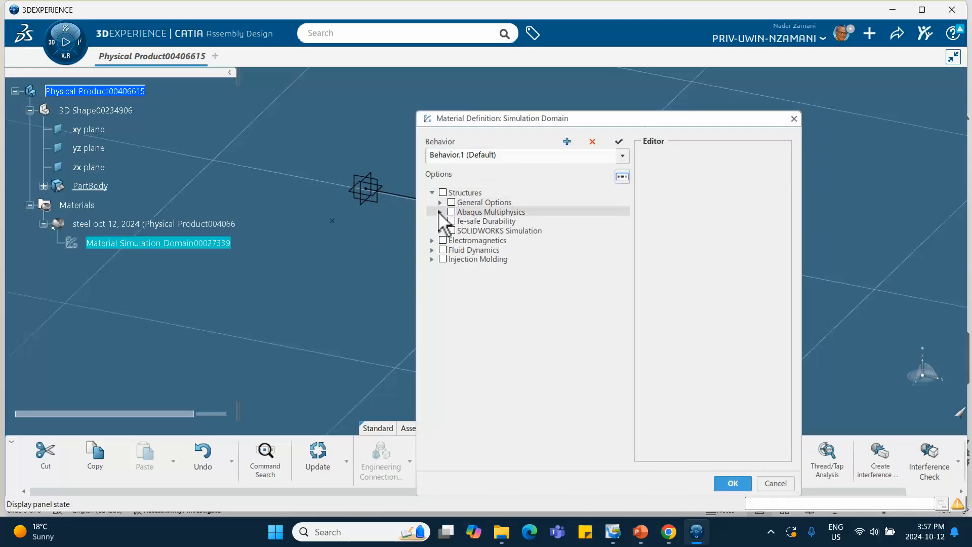
left_click(440, 212)
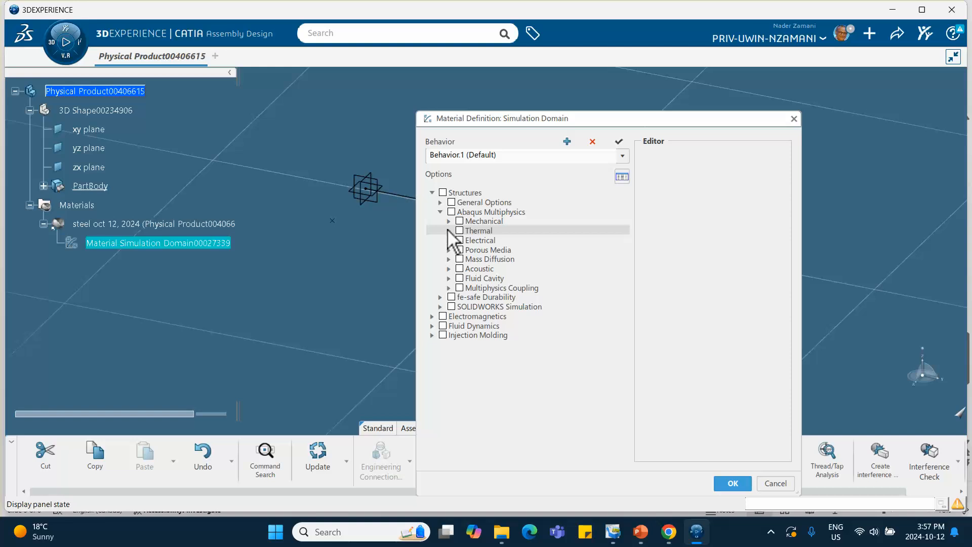
left_click(449, 222)
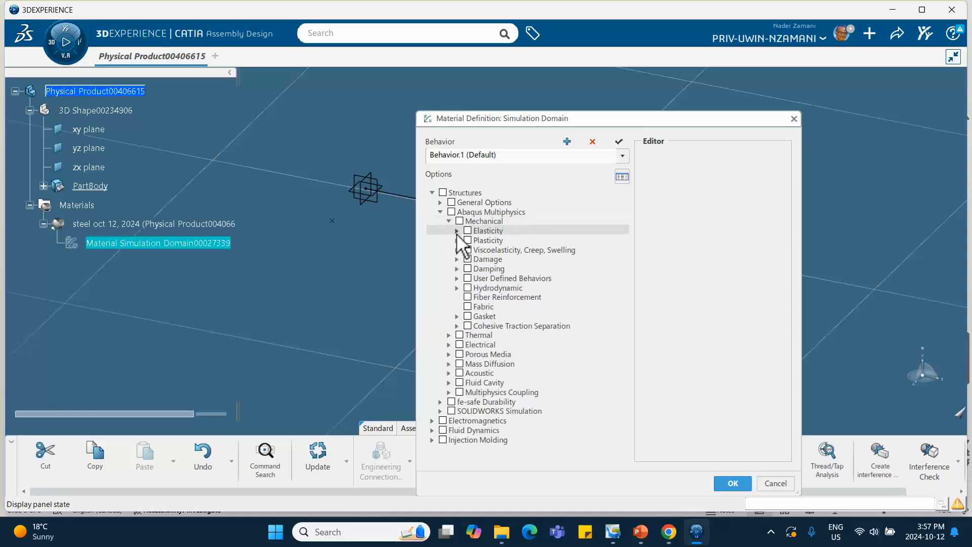
left_click(456, 231)
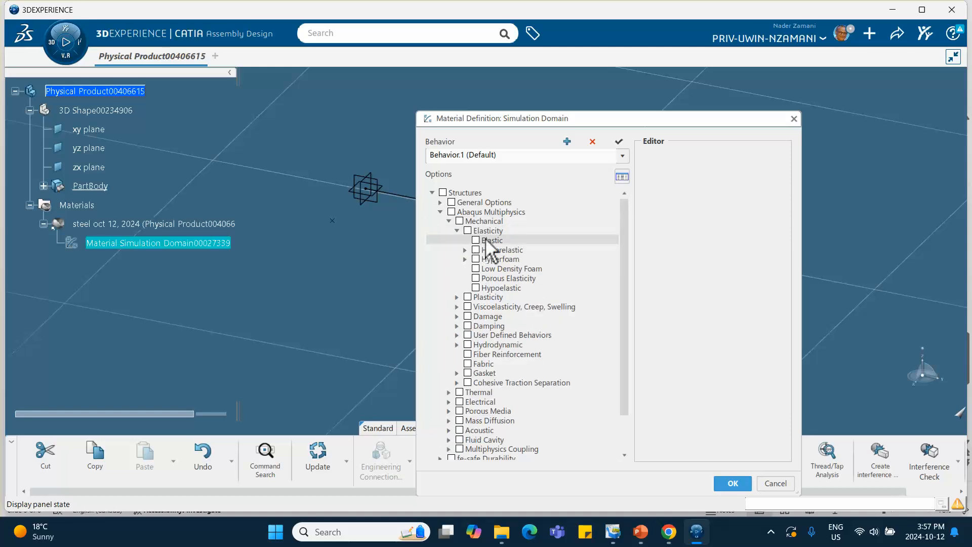
left_click(476, 240)
Set the elastic material's Young's Modulus to 30000 ksi and Poisson's Ratio to 0.3, and save the definition.
double_click(754, 214)
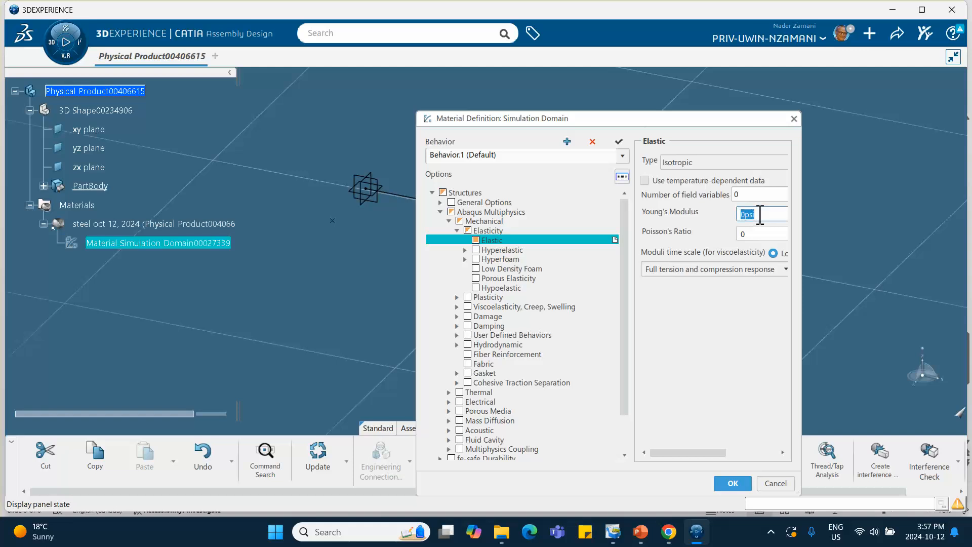
type("30000k")
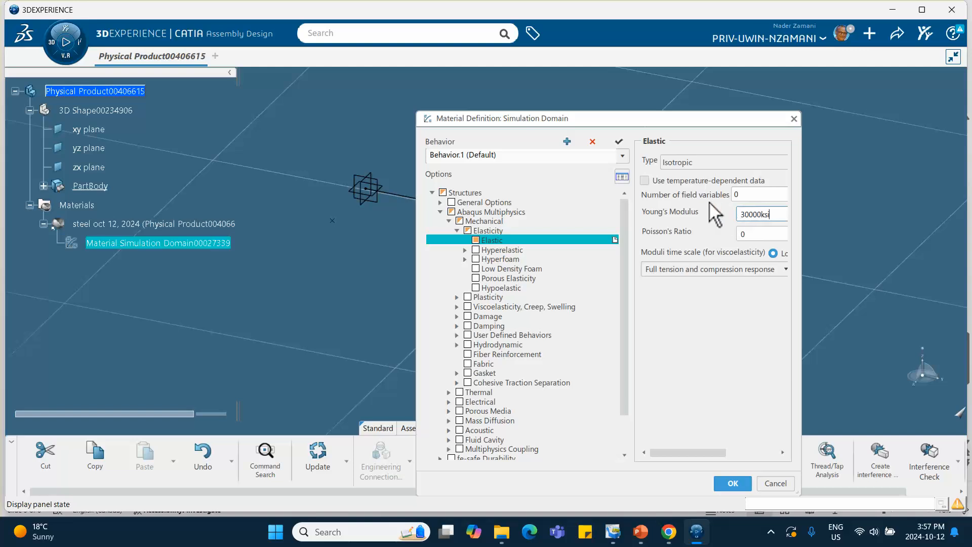
double_click(752, 234)
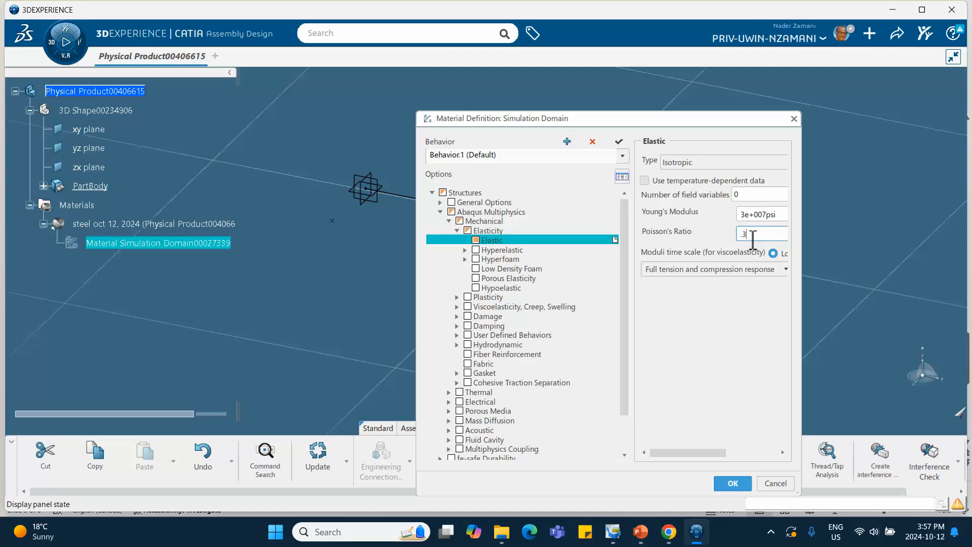
left_click(734, 485)
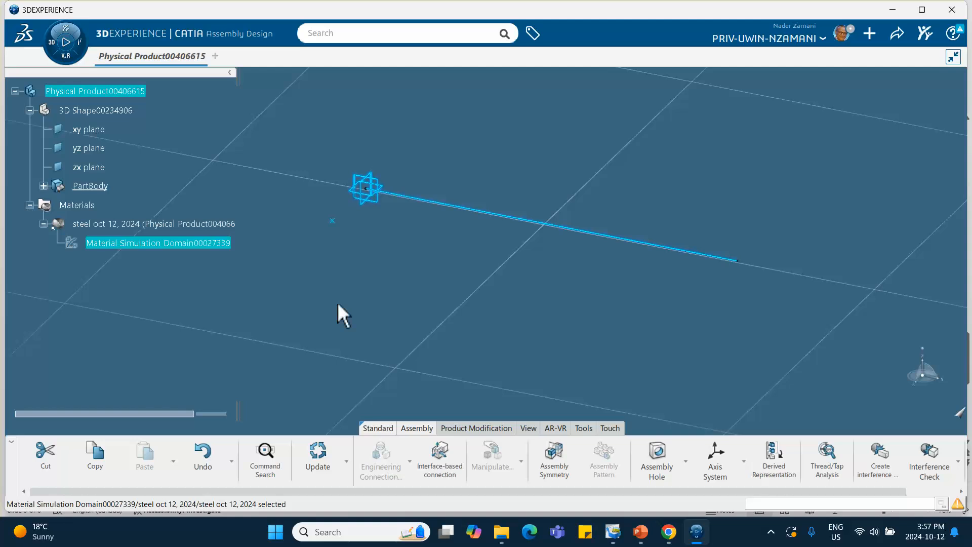
left_click(328, 288)
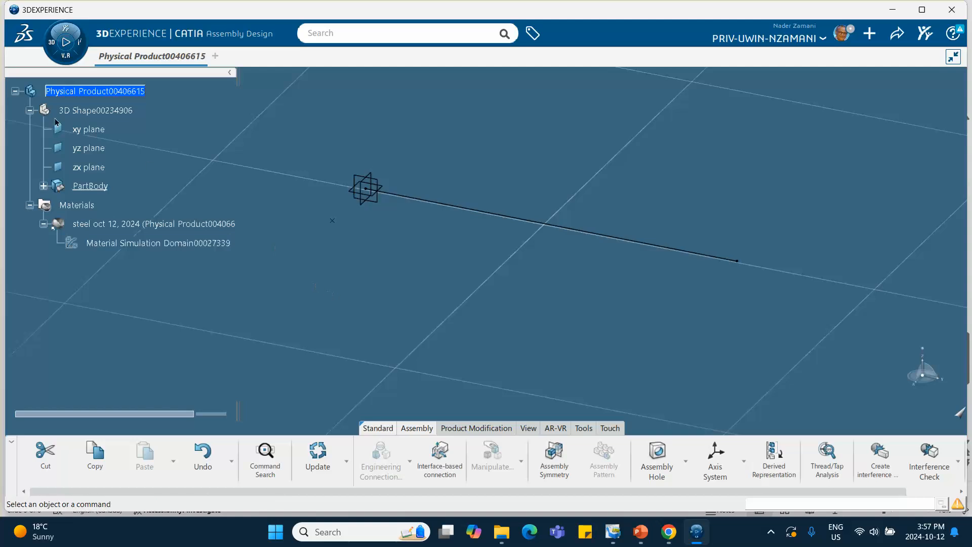
Switch to Structural Model Creation and create a finite element model, continuing without updating the product structure.
left_click(57, 45)
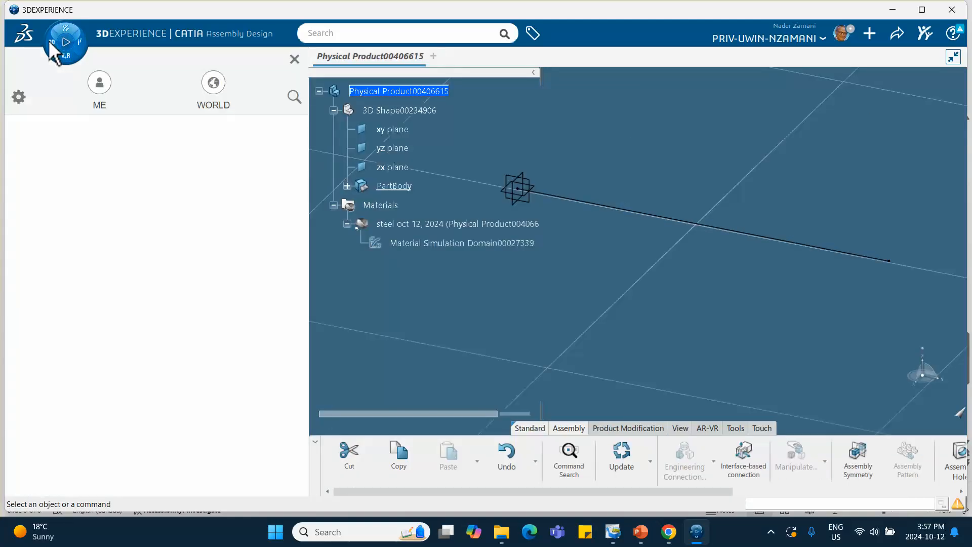
scroll(84, 411, "down", 2)
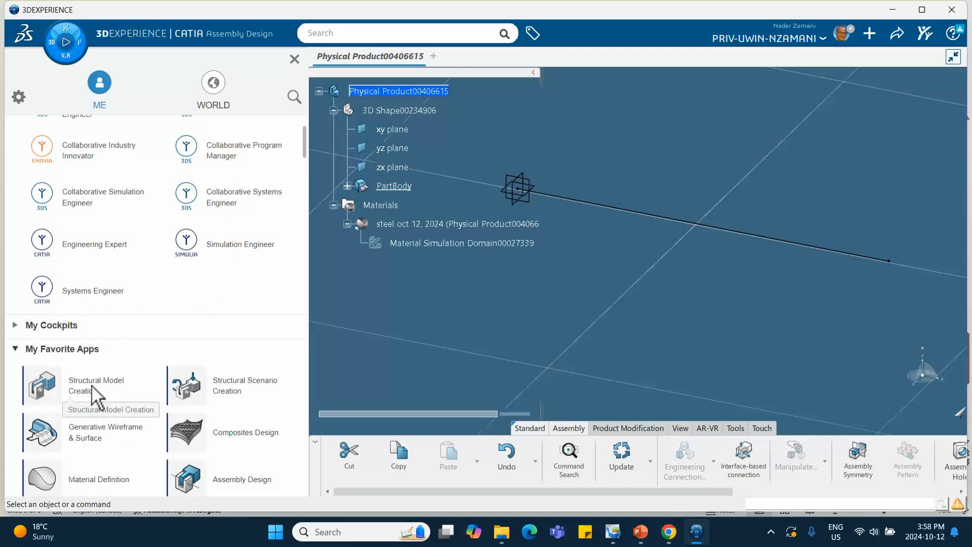
left_click(96, 391)
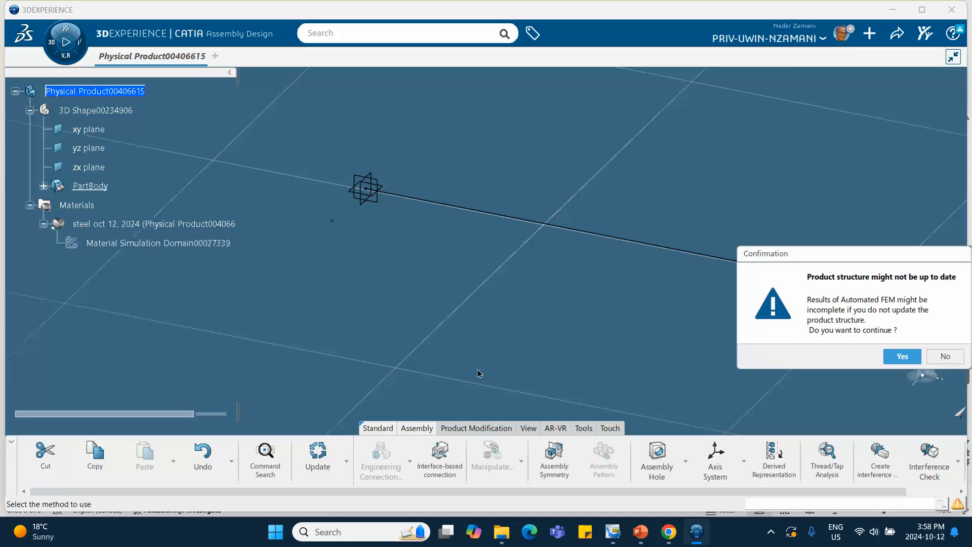
left_click(904, 358)
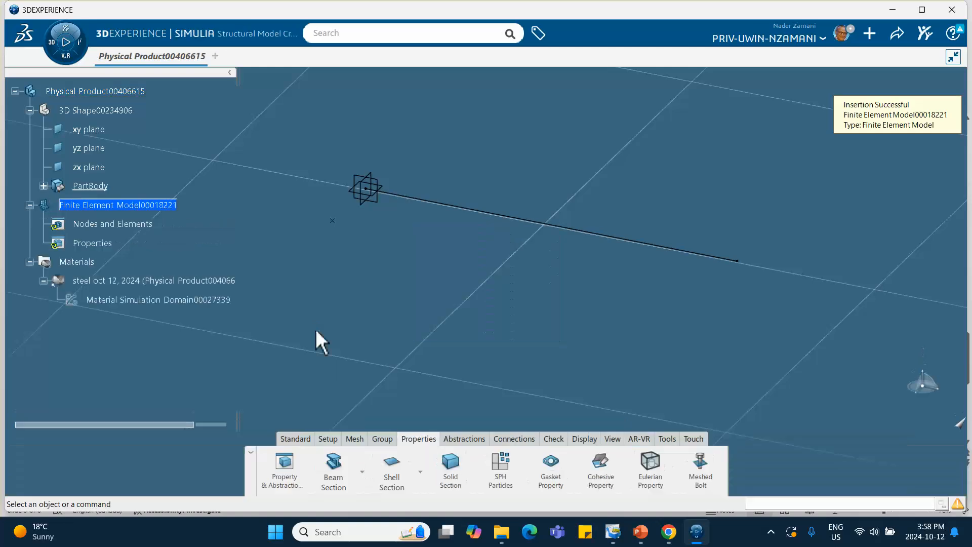
Create a linear beam mesh on the line with a mesh size of 1 in.
left_click(359, 439)
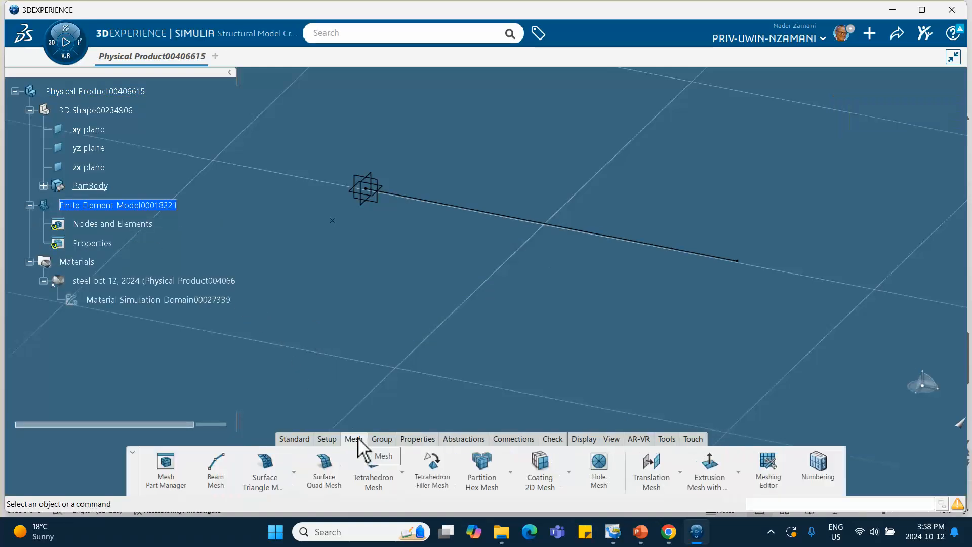
left_click(215, 467)
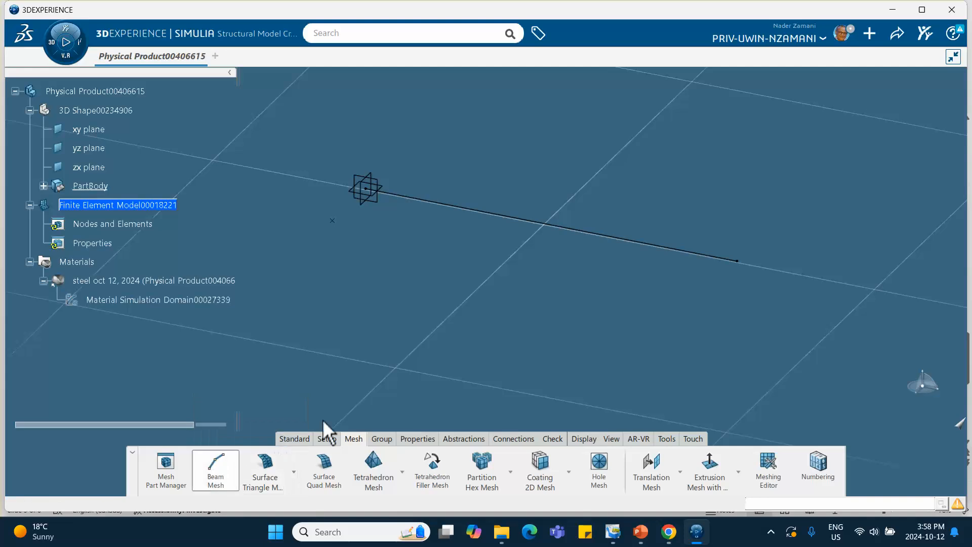
left_click(580, 231)
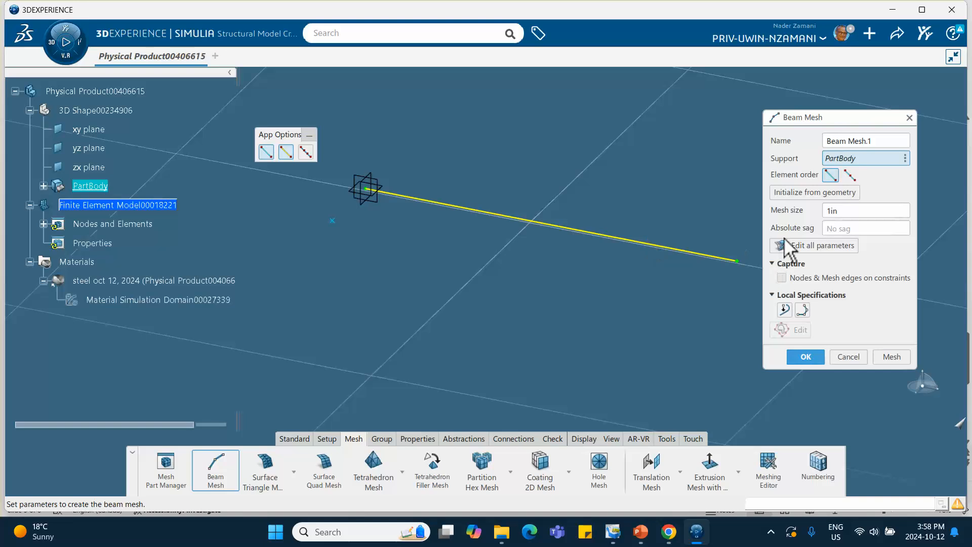
left_click(893, 359)
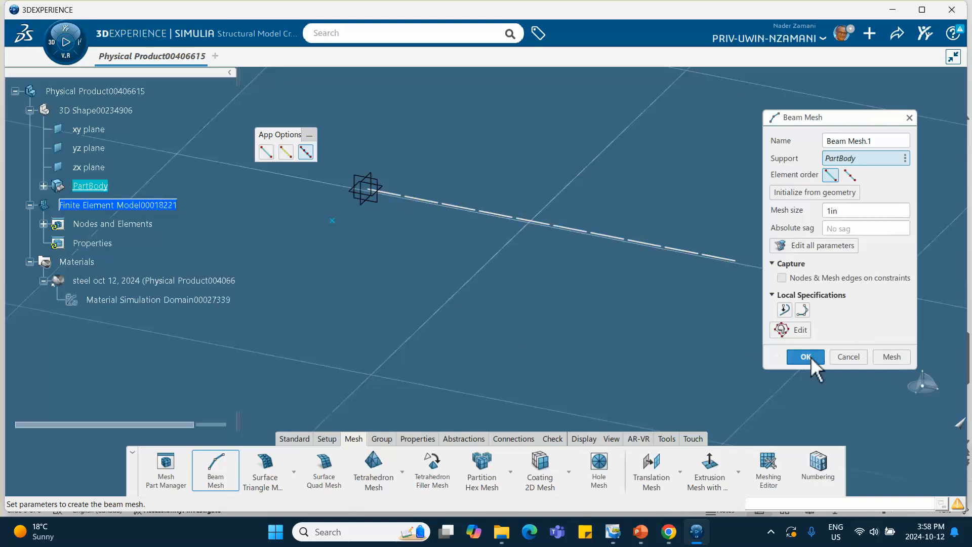
left_click(805, 357)
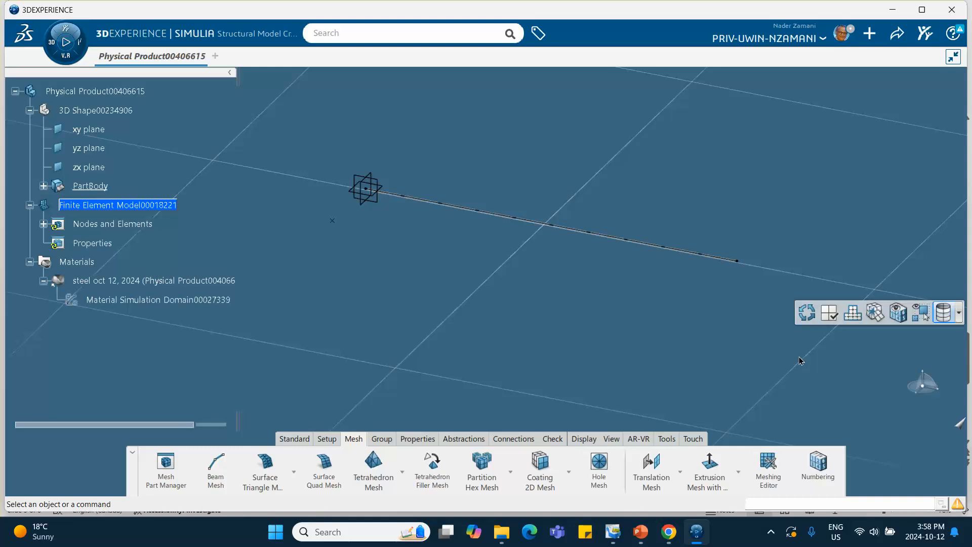
Start a beam profile with the General shape and set its area to 1 in2.
middle_click_drag(525, 325, 498, 303)
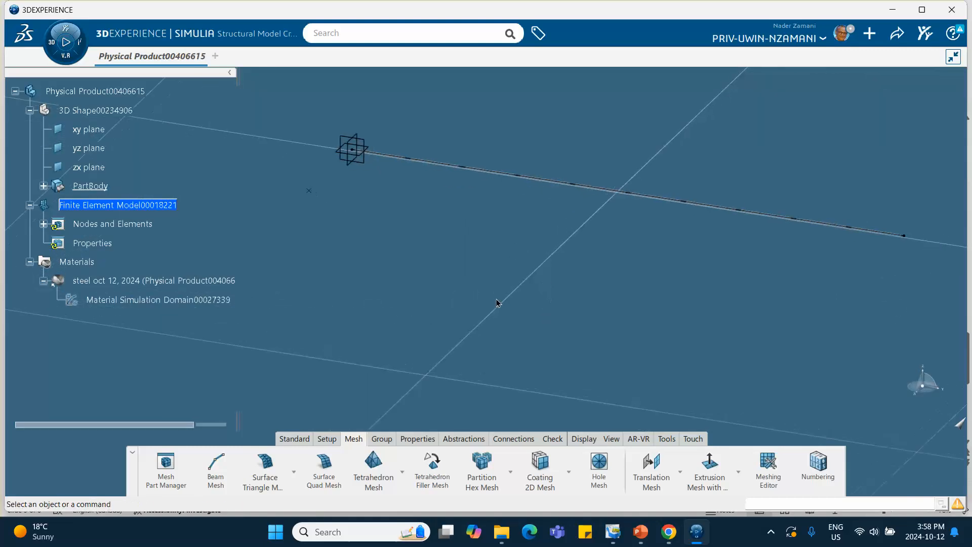
left_click(417, 440)
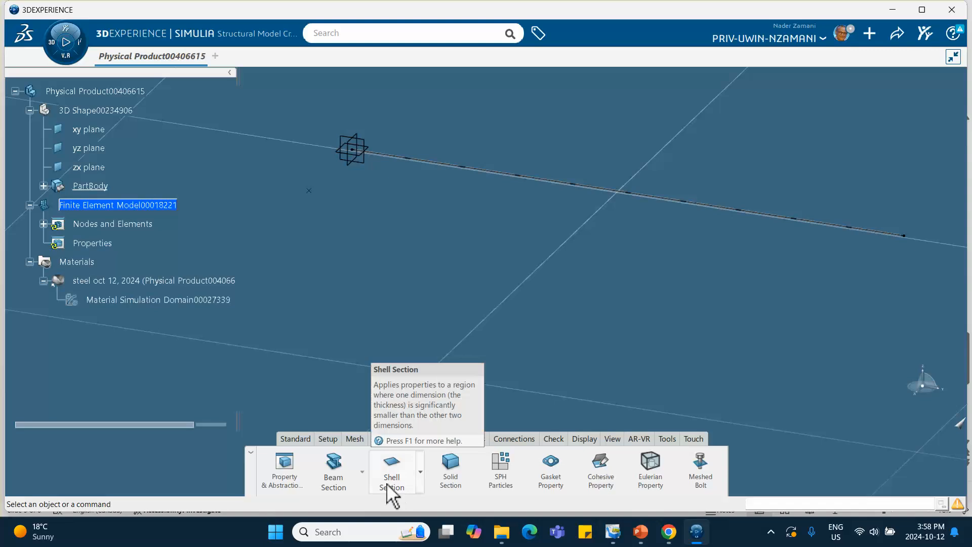
left_click(361, 472)
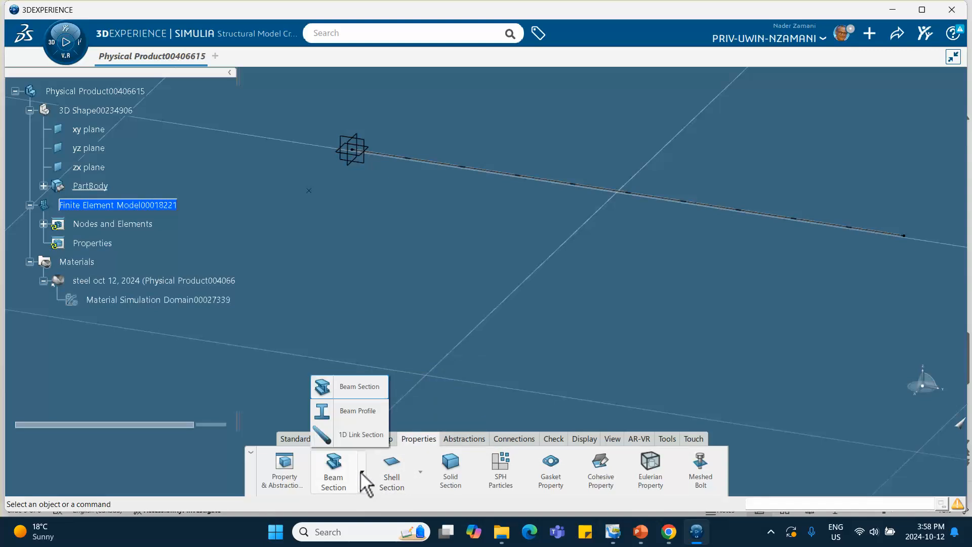
left_click(360, 411)
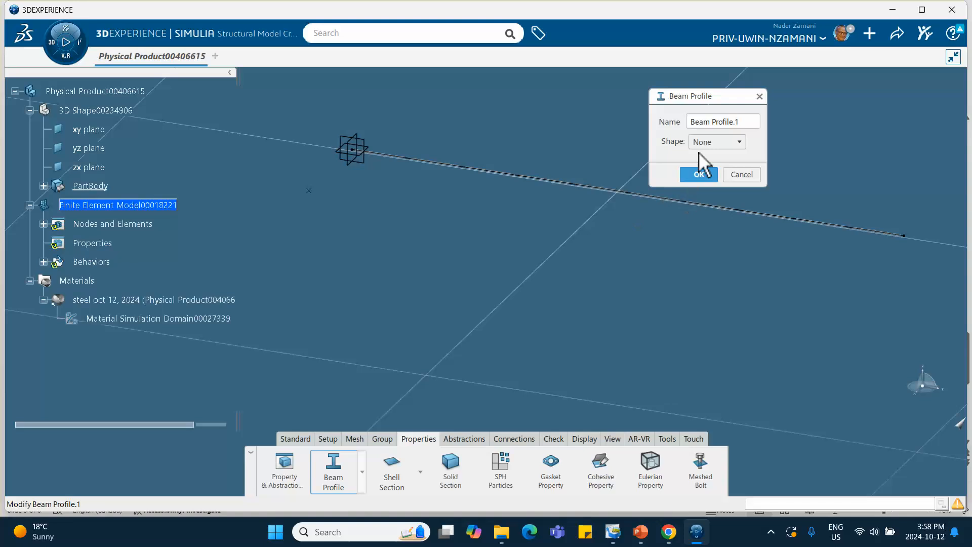
left_click(707, 144)
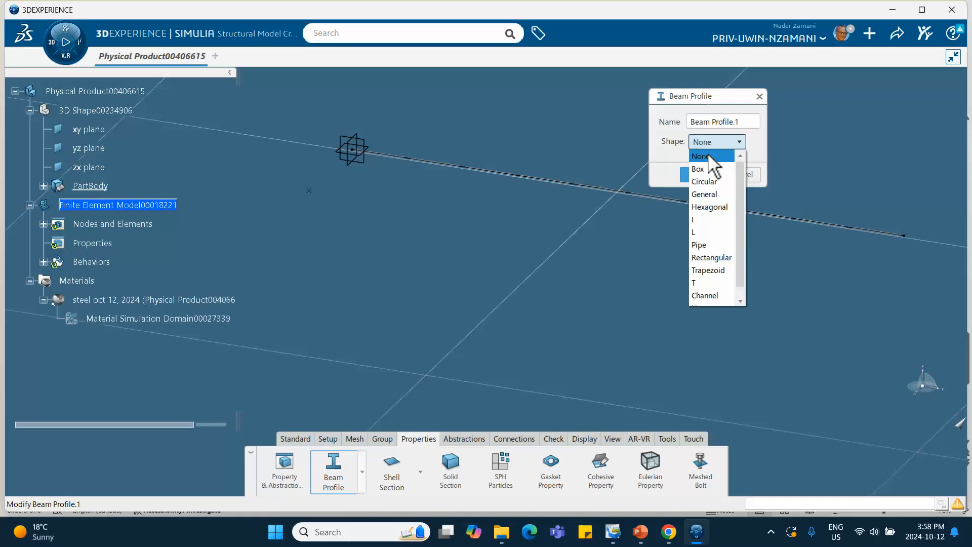
left_click(709, 195)
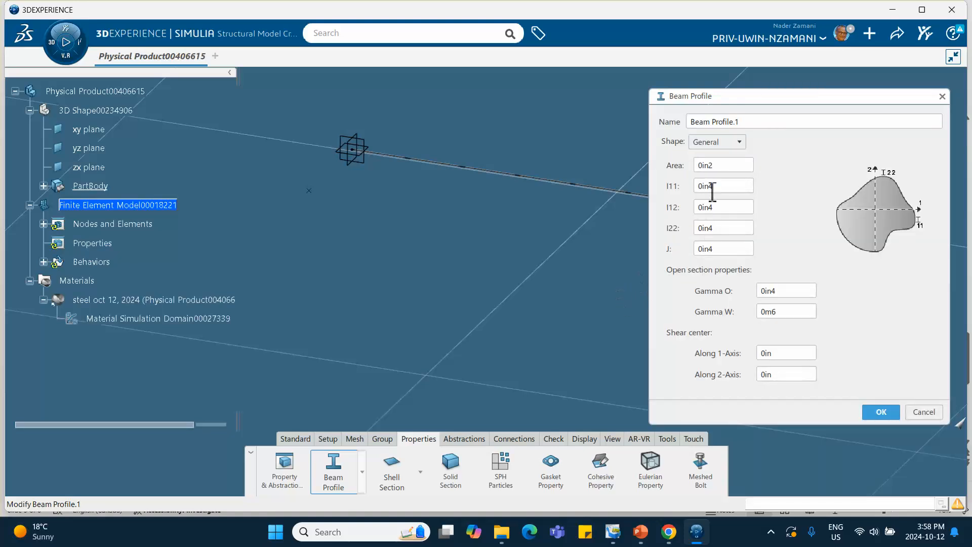
double_click(718, 166)
type("1")
Try to enter 1/12 as the profile's I11 moment of inertia.
left_click(720, 186)
left_click_drag(719, 186, 694, 185)
type("1")
type("/2")
type("2")
left_click(705, 208)
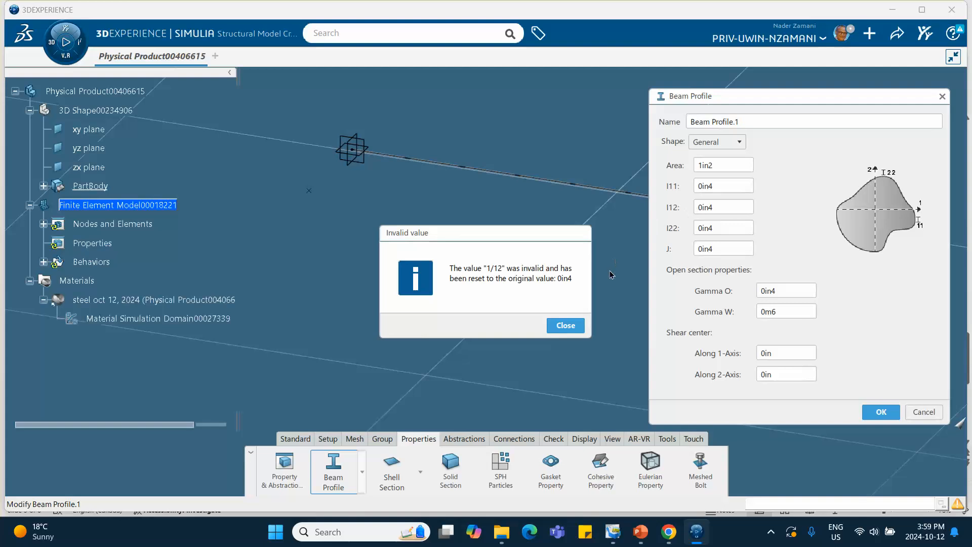
left_click(565, 325)
Set the profile's moments of inertia to 0.08333 in4 for I11, 0 in4 for I12 and 0.08333 in4 for I22.
double_click(716, 186)
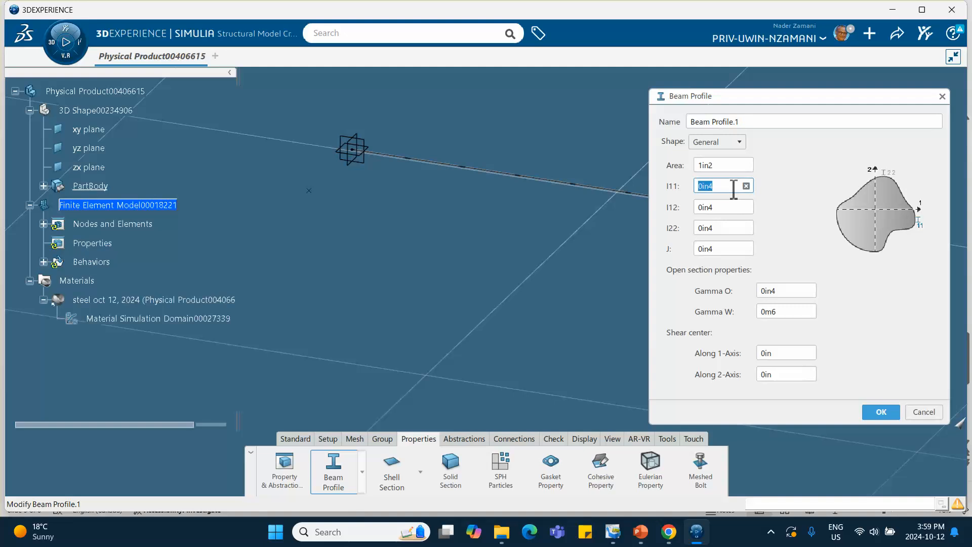
type(".08333")
left_click(727, 207)
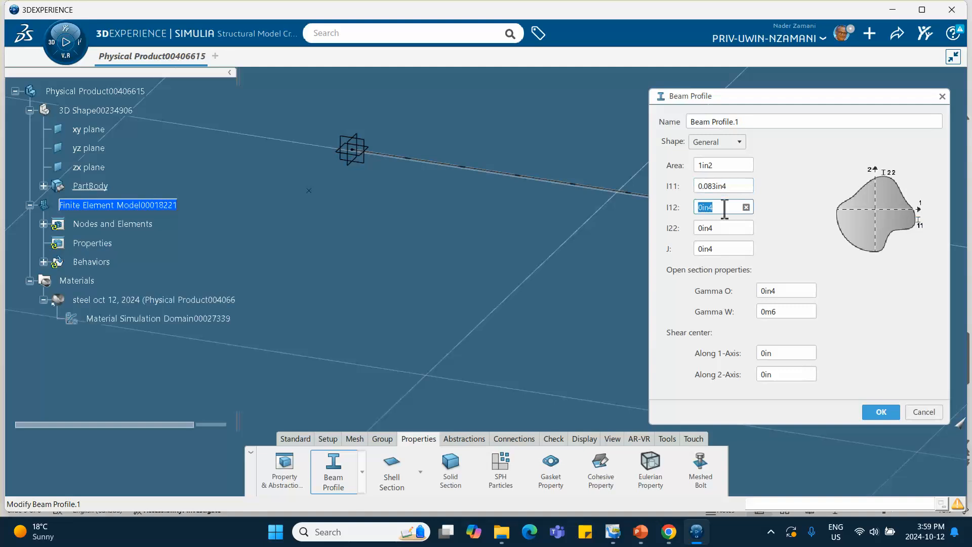
type("0")
left_click(726, 227)
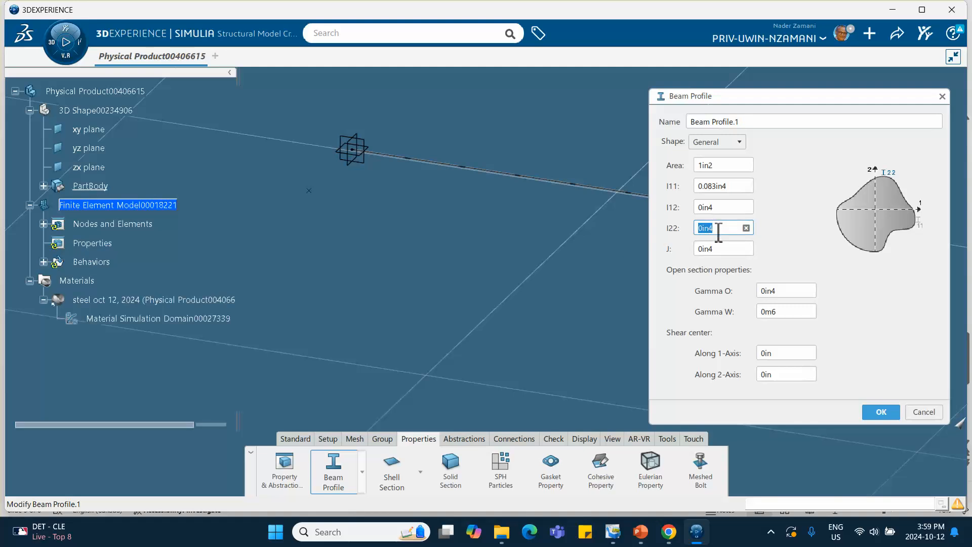
type(".08333")
key("Tab")
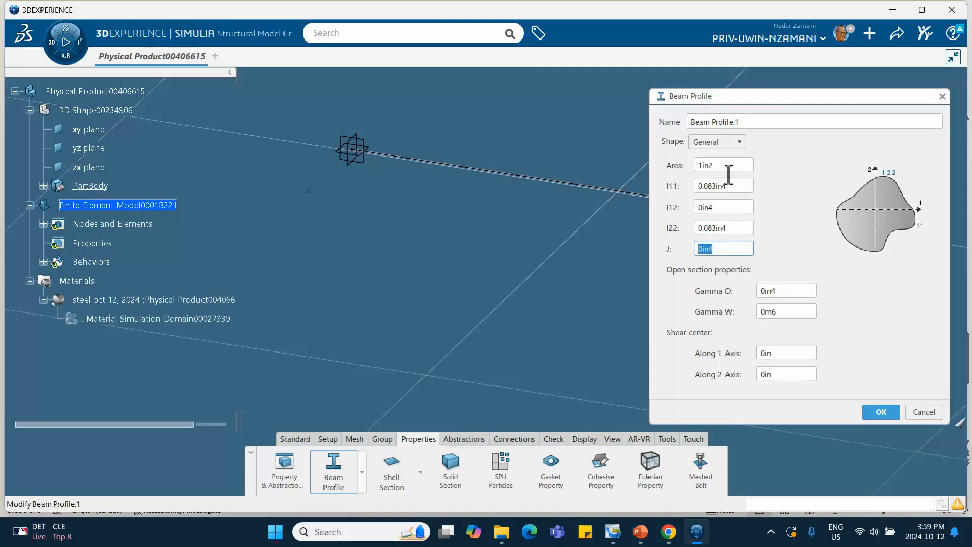
Set the torsional constant J to 0.1666 in4, create the beam profile and expand Behaviors in the tree.
left_click(719, 249)
key("BackSpace")
key("BackSpace")
key("BackSpace")
key("BackSpace")
key("BackSpace")
key("BackSpace")
type(".")
type("1666")
left_click(793, 270)
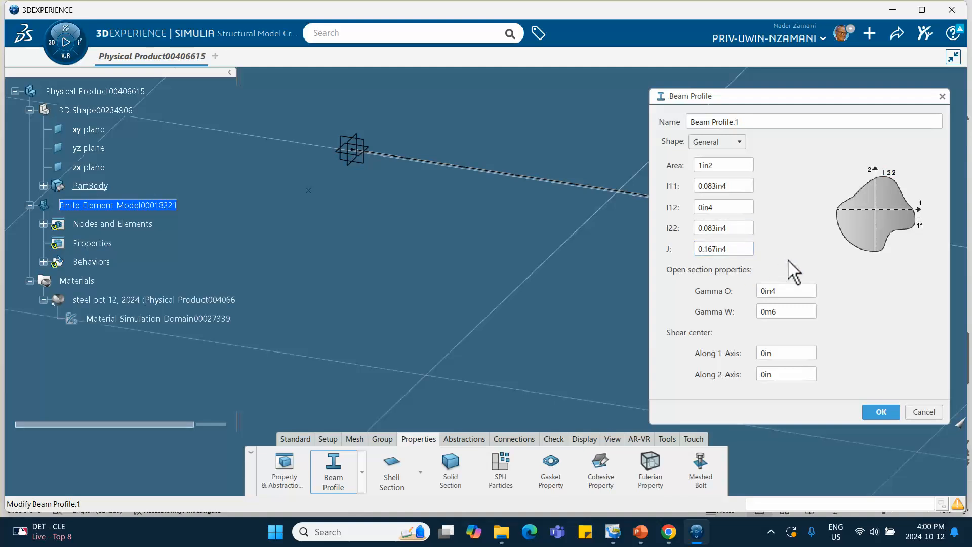
left_click(879, 411)
left_click(44, 262)
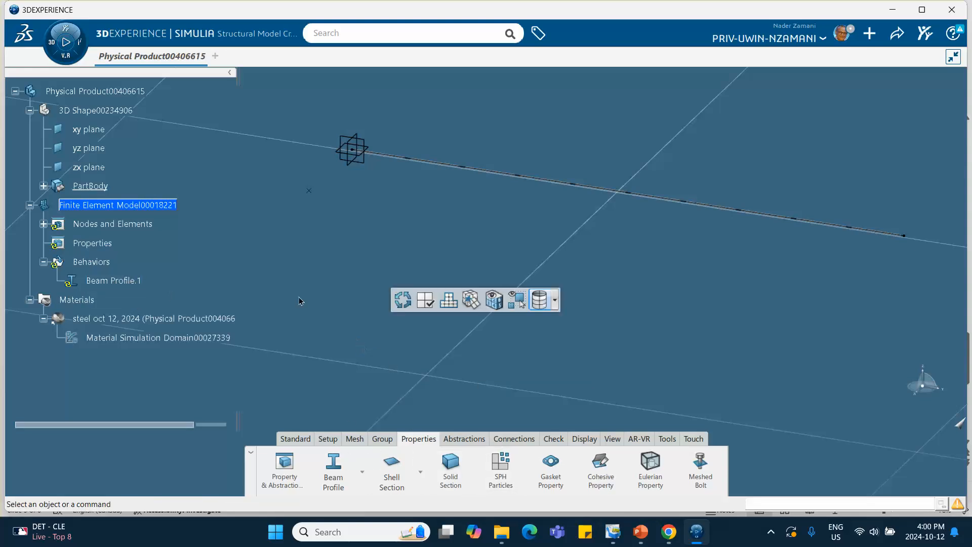
left_click(326, 438)
left_click(295, 439)
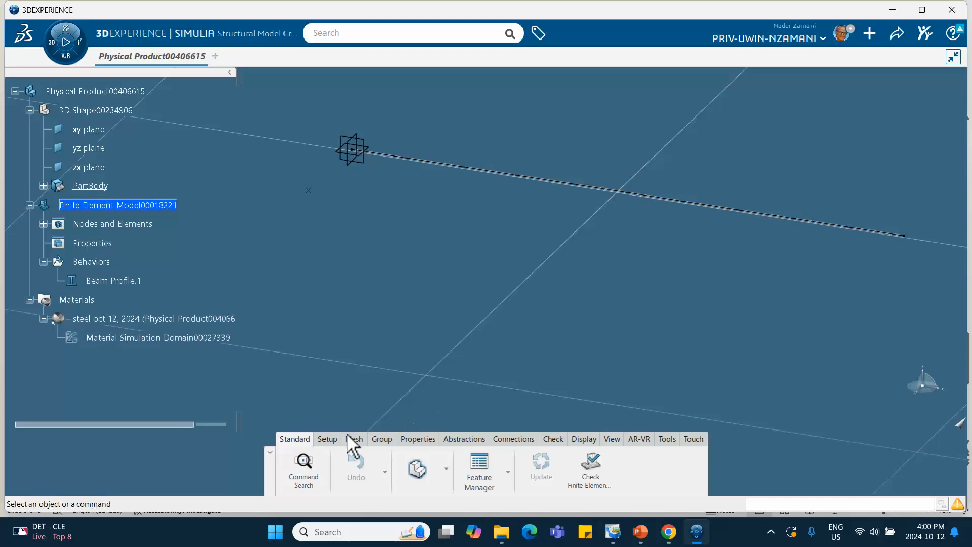
left_click(413, 438)
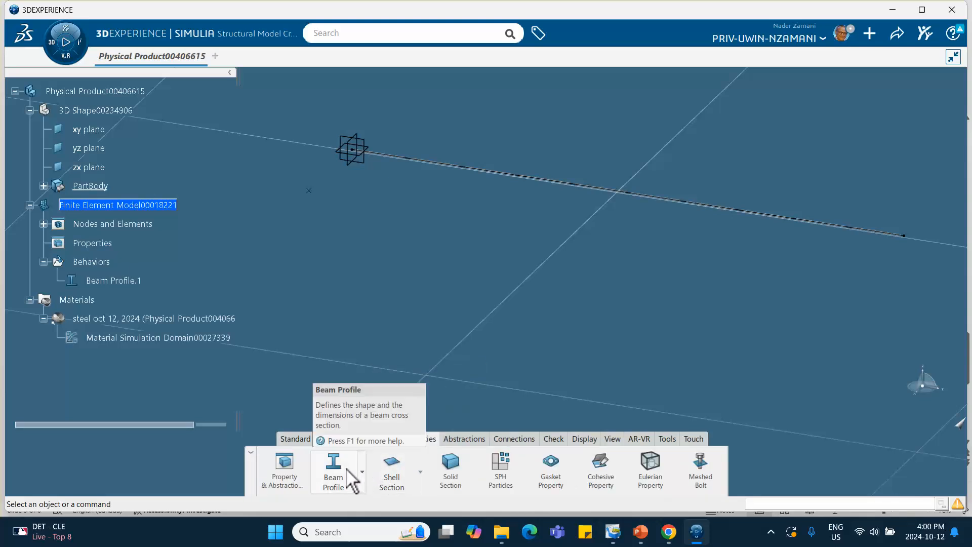
Start a beam section with the beam line as its support.
left_click(362, 471)
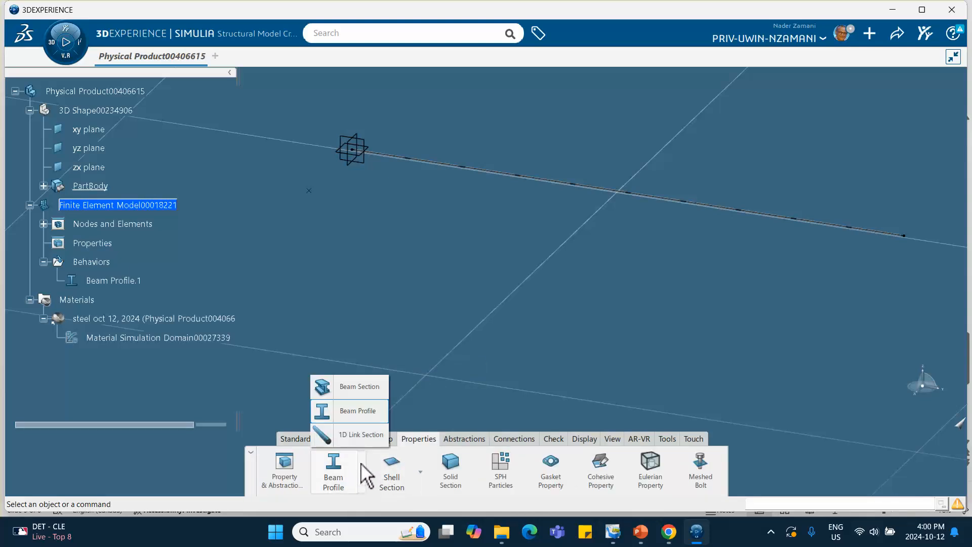
left_click(355, 387)
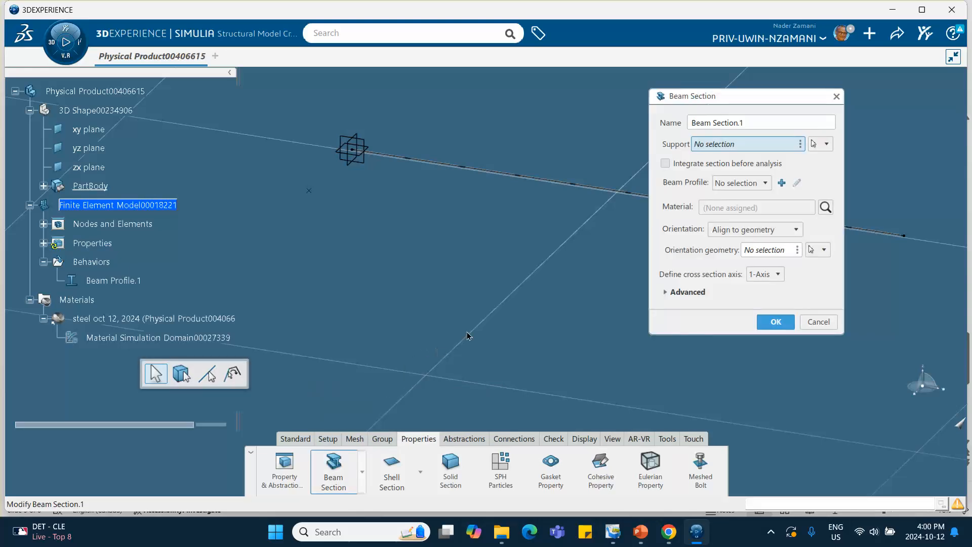
middle_click_drag(470, 336, 430, 325)
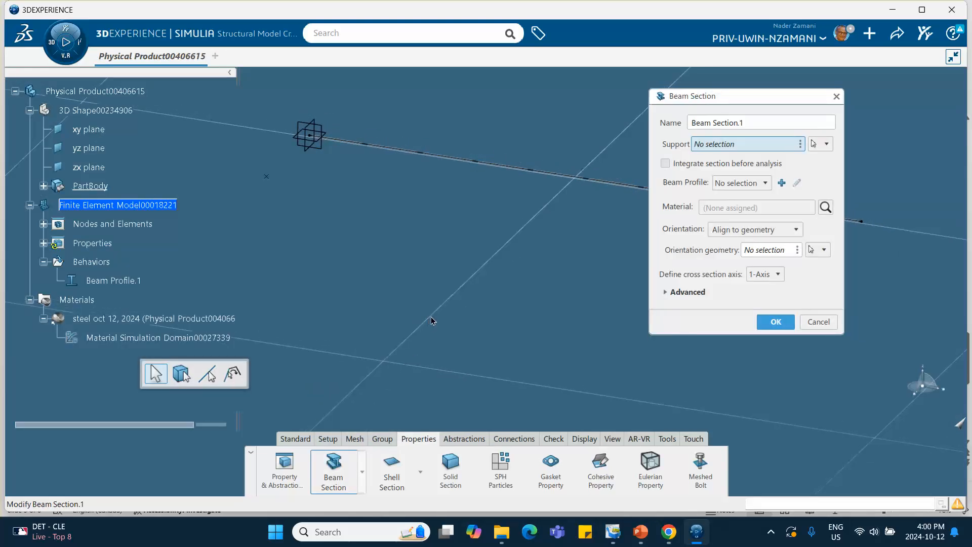
left_click(507, 167)
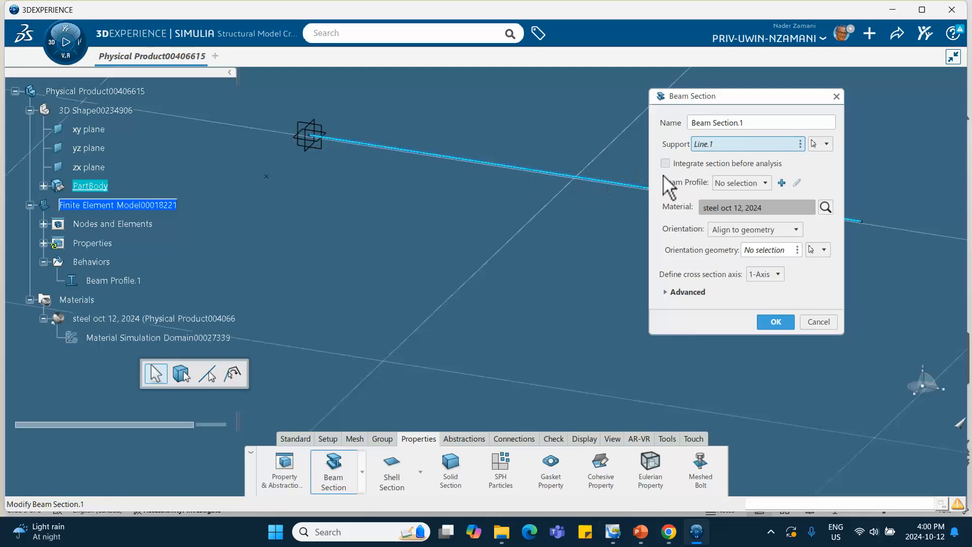
Enable integrating the section before analysis, assign Beam Profile.1 and create the beam section.
left_click(732, 183)
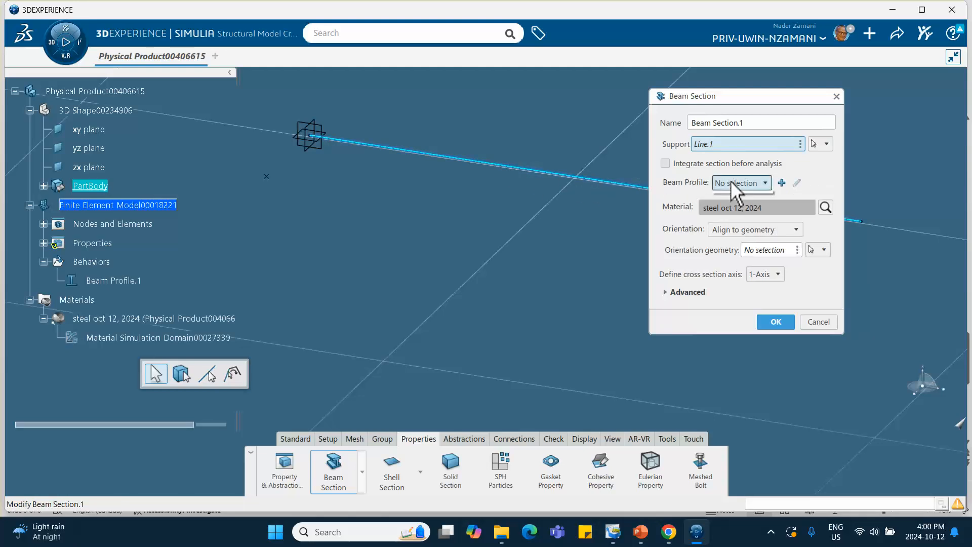
left_click(766, 183)
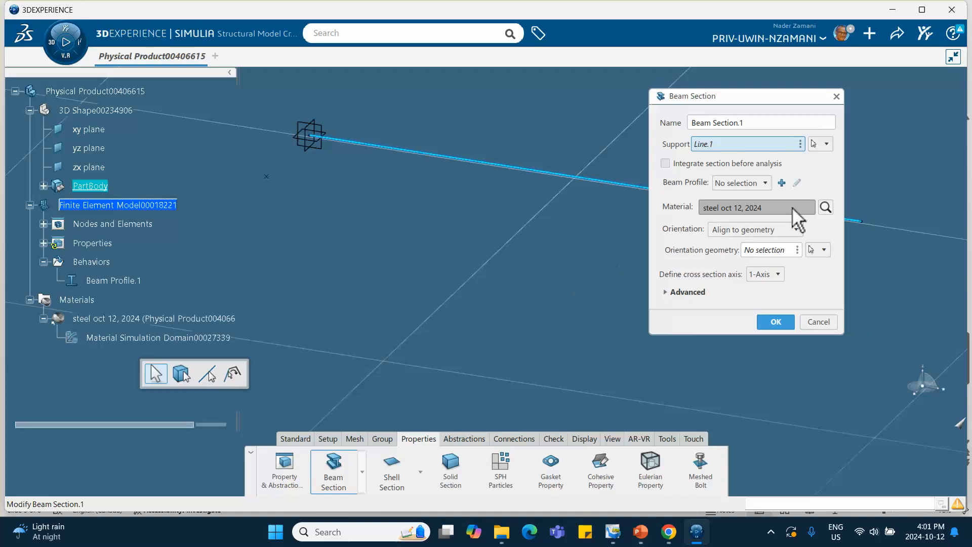
left_click(665, 163)
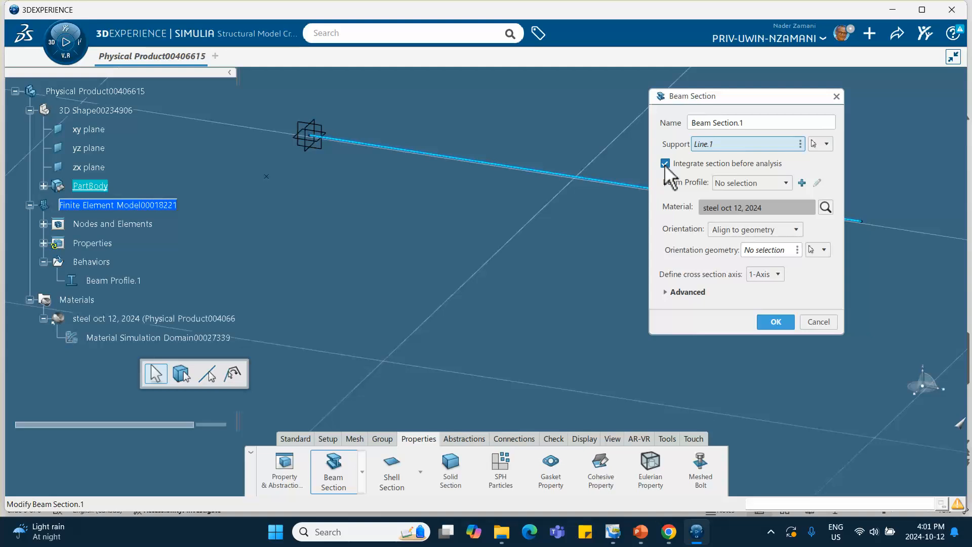
left_click(785, 183)
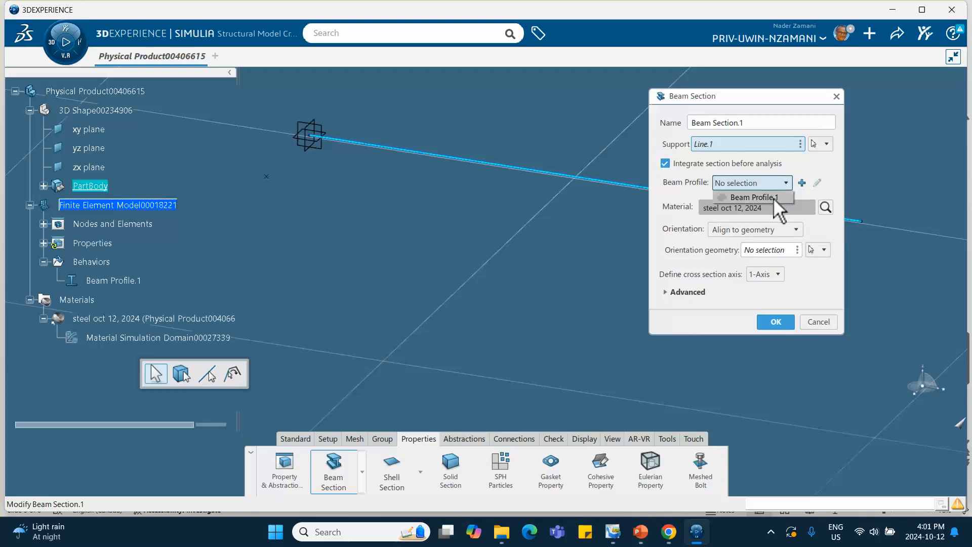
left_click(775, 197)
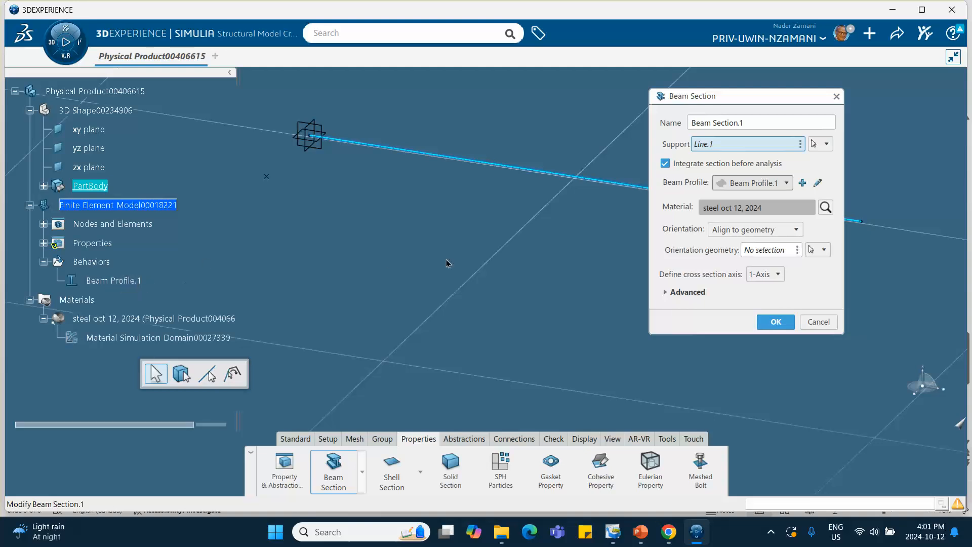
left_click(775, 321)
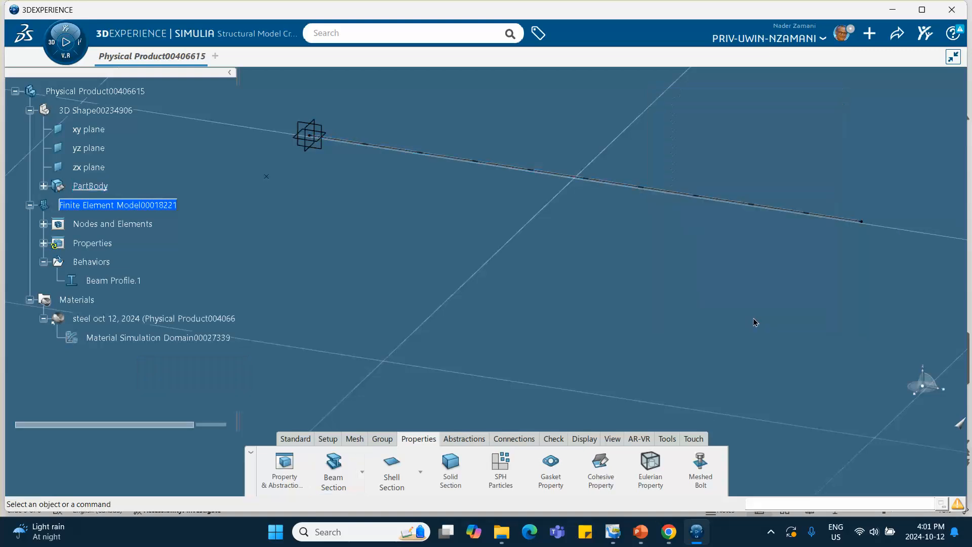
Edit the beam section under Properties and use the separate point beside the beam as its orientation geometry.
left_click(44, 244)
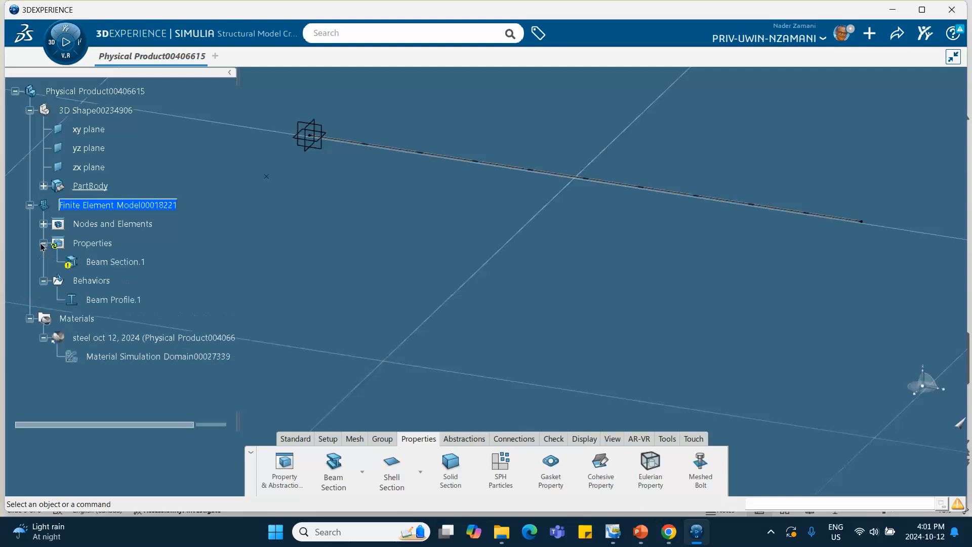
double_click(114, 263)
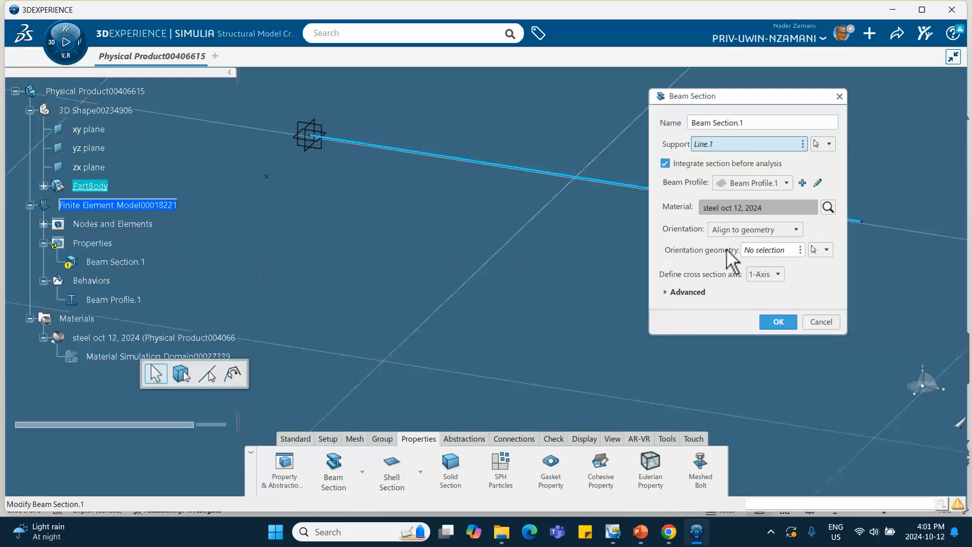
left_click(761, 251)
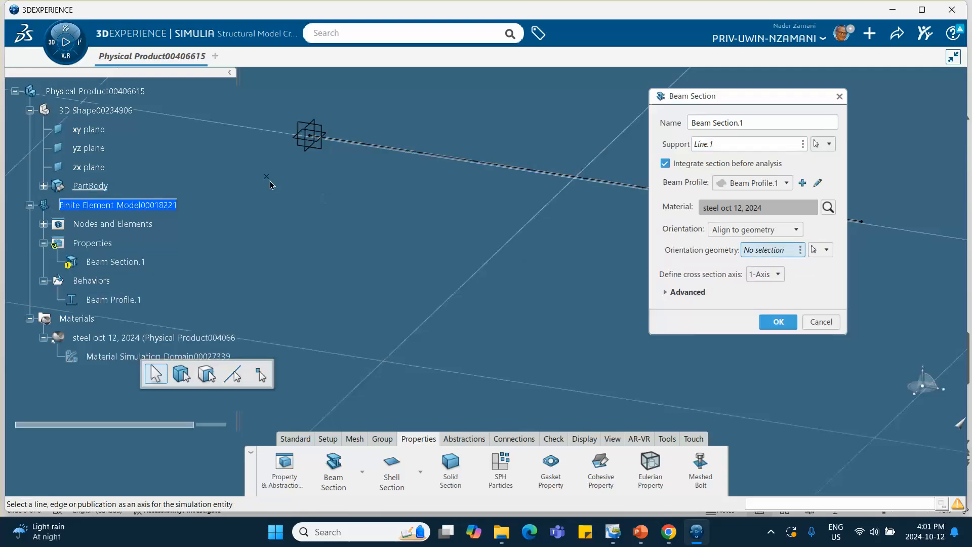
left_click(271, 184)
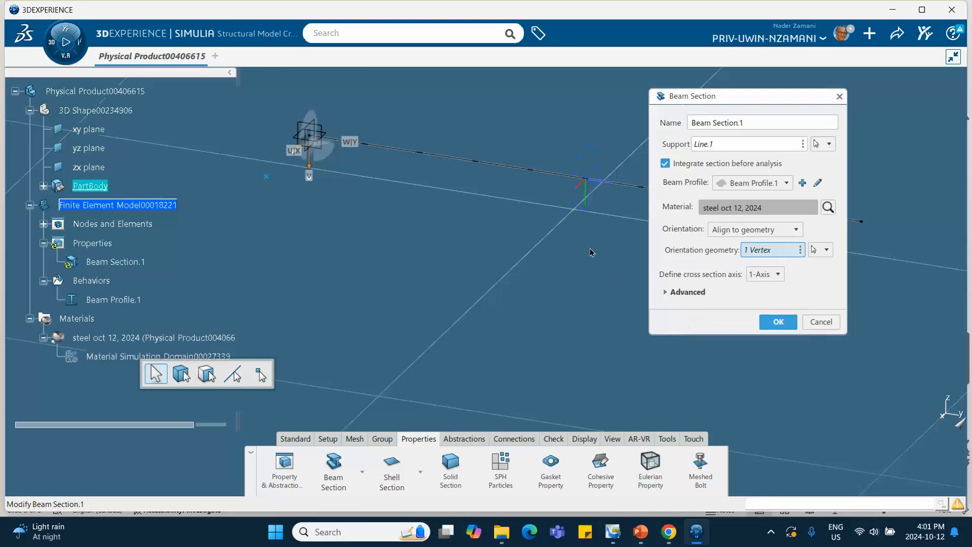
middle_click_drag(590, 251, 528, 251)
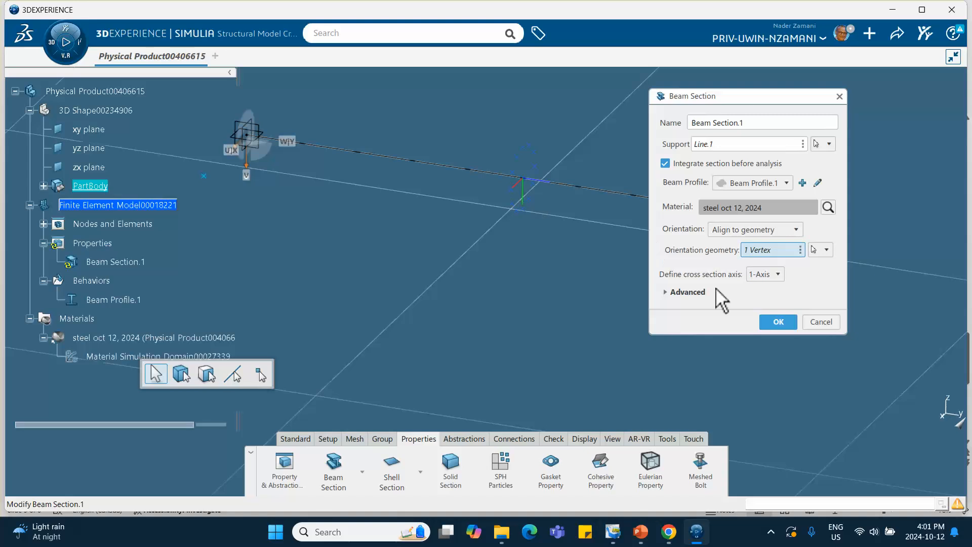
left_click(778, 322)
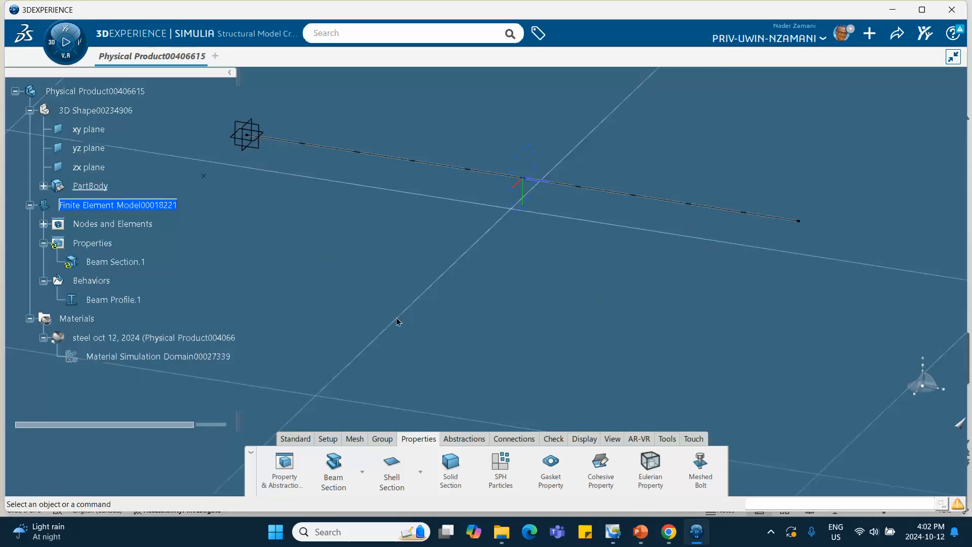
left_click(326, 458)
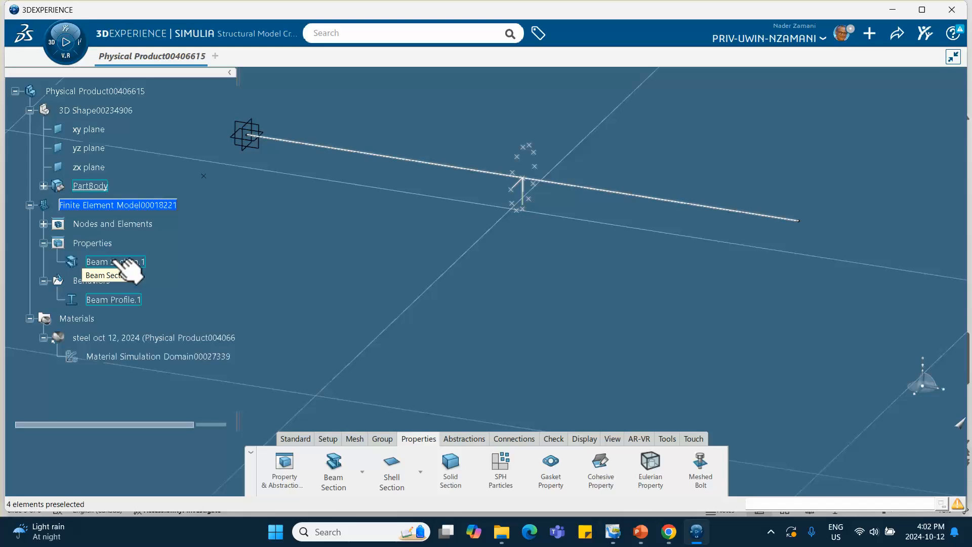
Preview the beam with the Sketch and Solid rendering styles, and set the beam rendering style back to None.
left_click(585, 439)
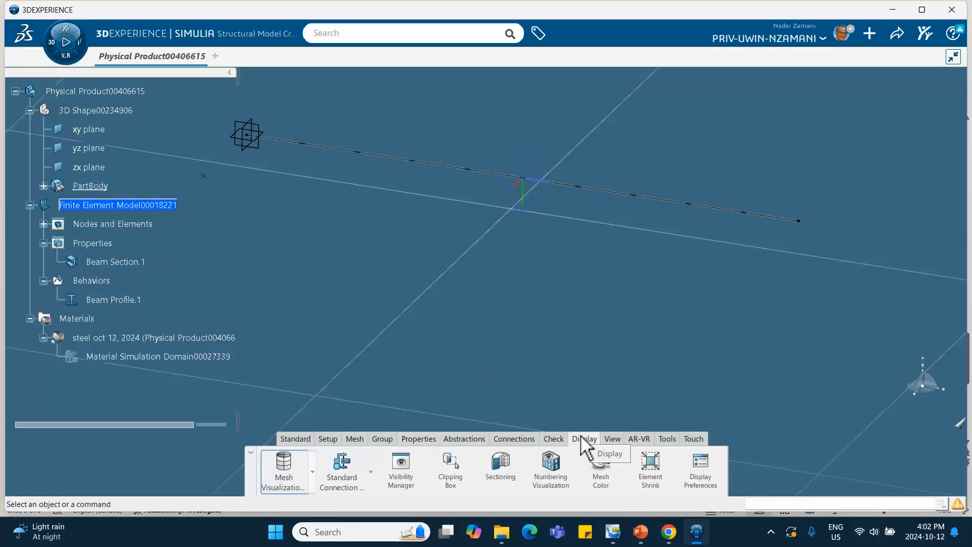
left_click(701, 463)
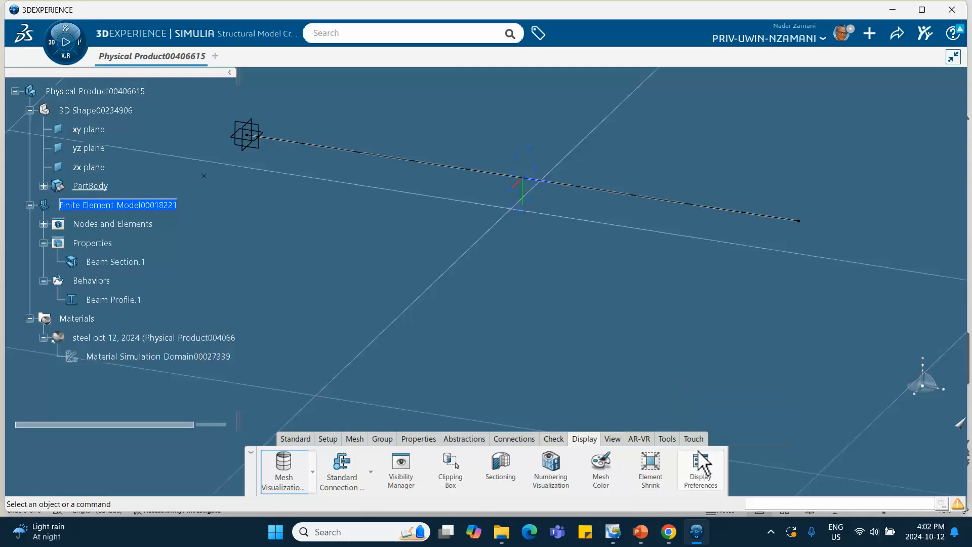
left_click(750, 226)
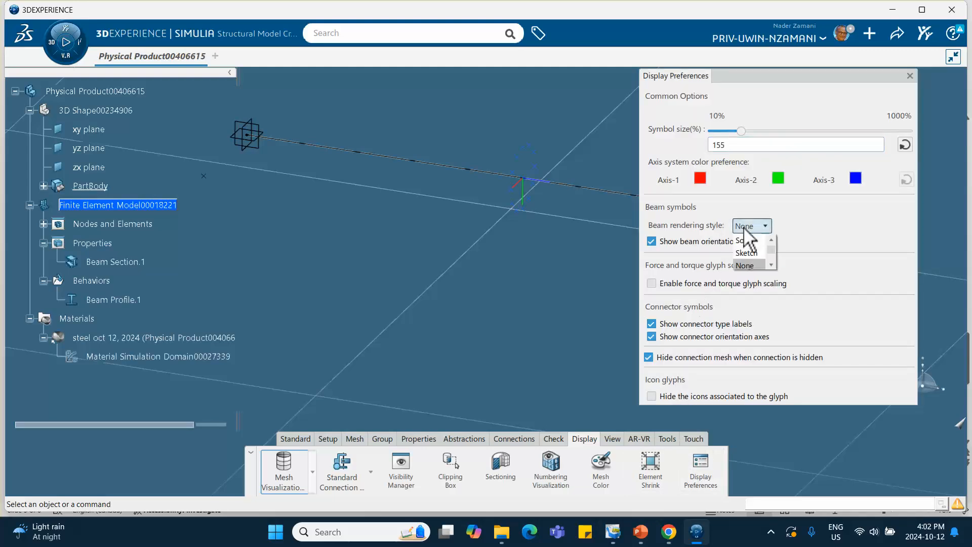
left_click(746, 252)
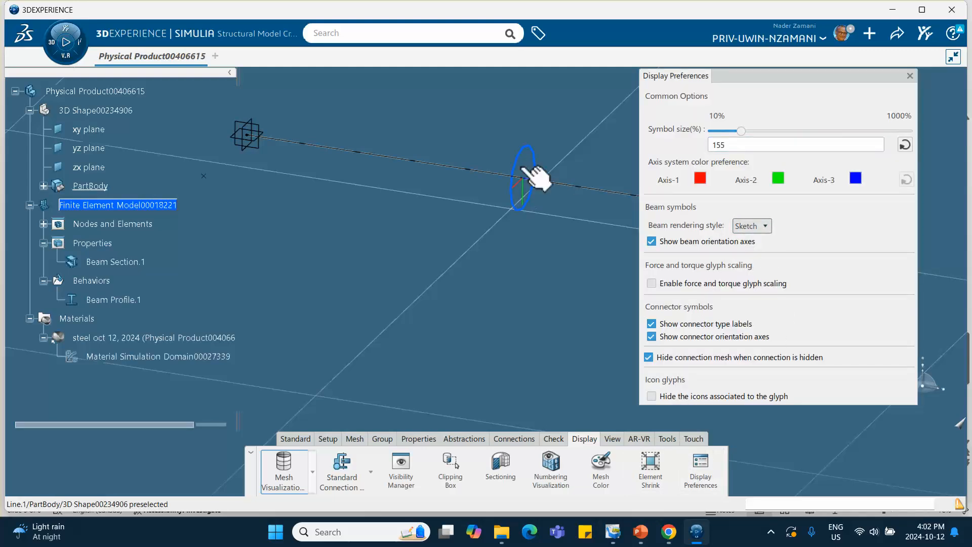
left_click(746, 226)
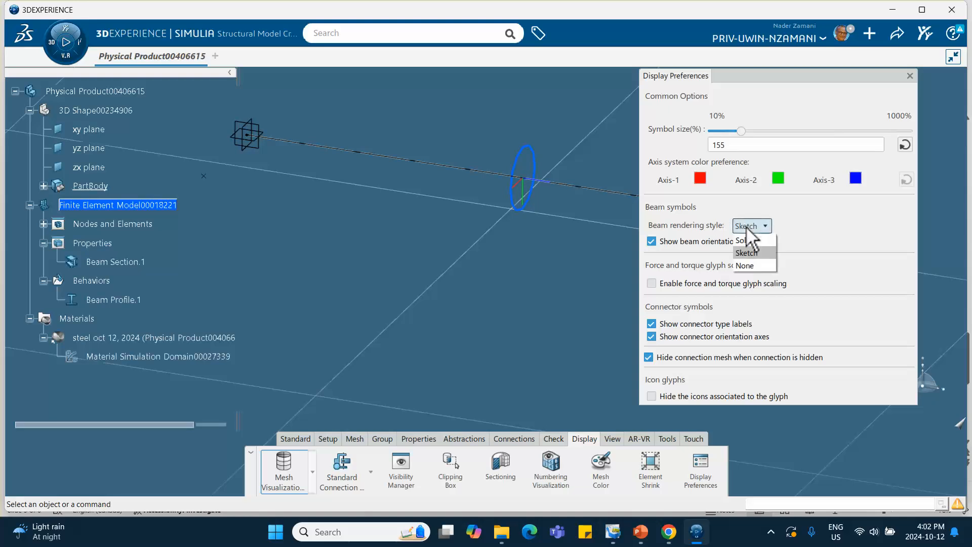
left_click(744, 241)
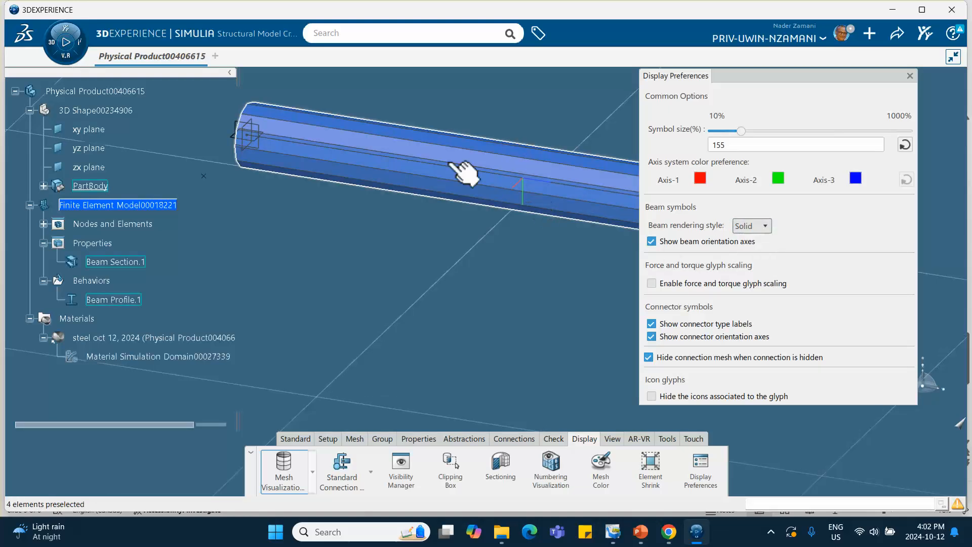
left_click(744, 227)
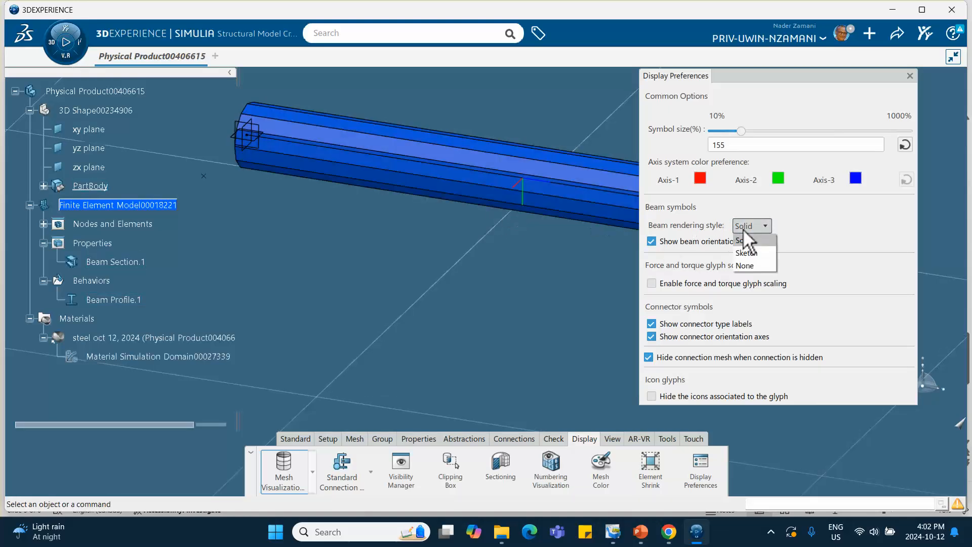
left_click(752, 265)
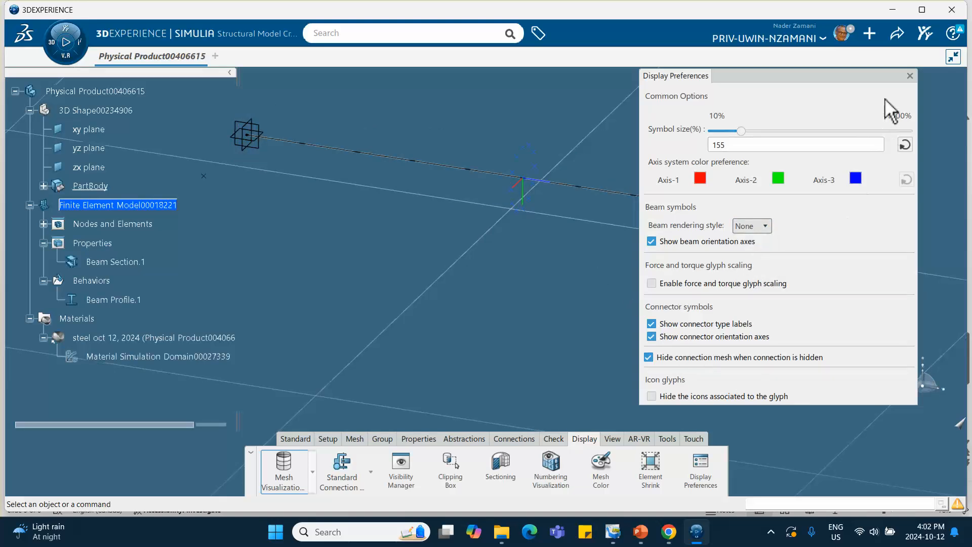
middle_click_drag(574, 242, 512, 241)
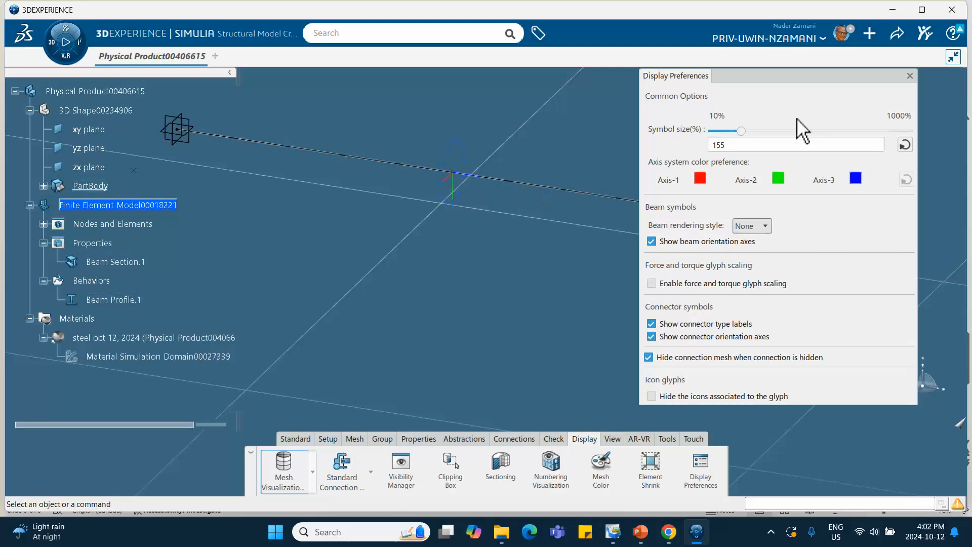
left_click(909, 75)
Switch to Structural Scenario Creation and initialize a structural simulation that uses the beam's existing finite element model.
middle_click_drag(501, 220, 611, 248)
left_click(56, 48)
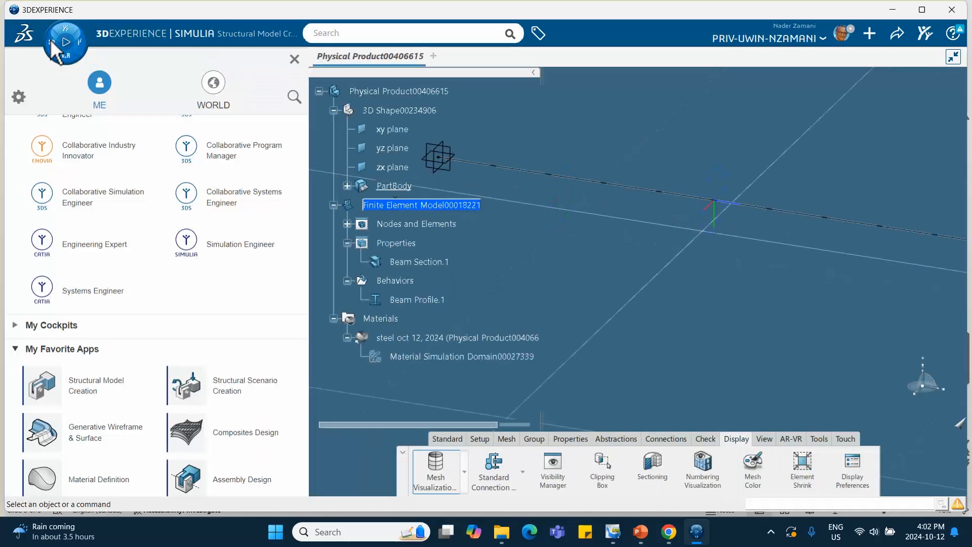
scroll(141, 243, "down", 3)
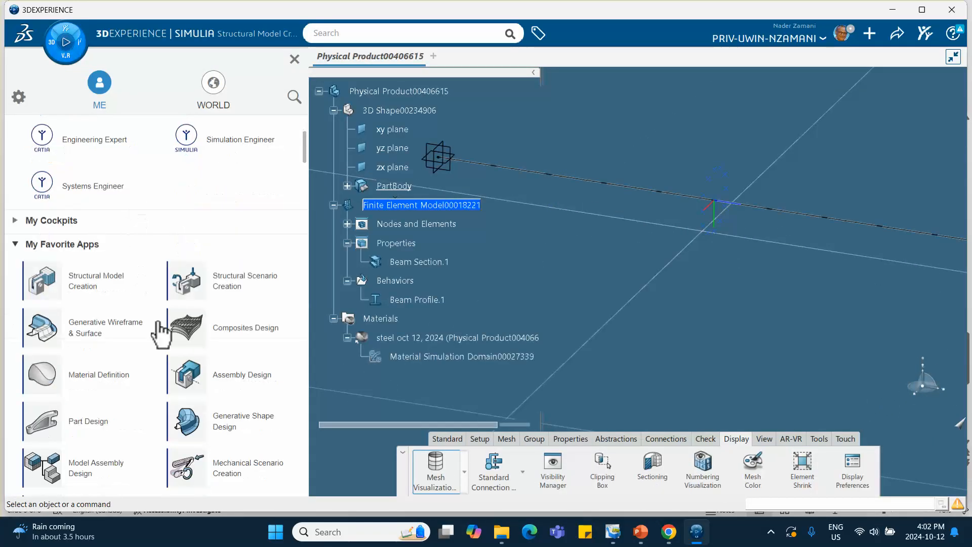
left_click(229, 288)
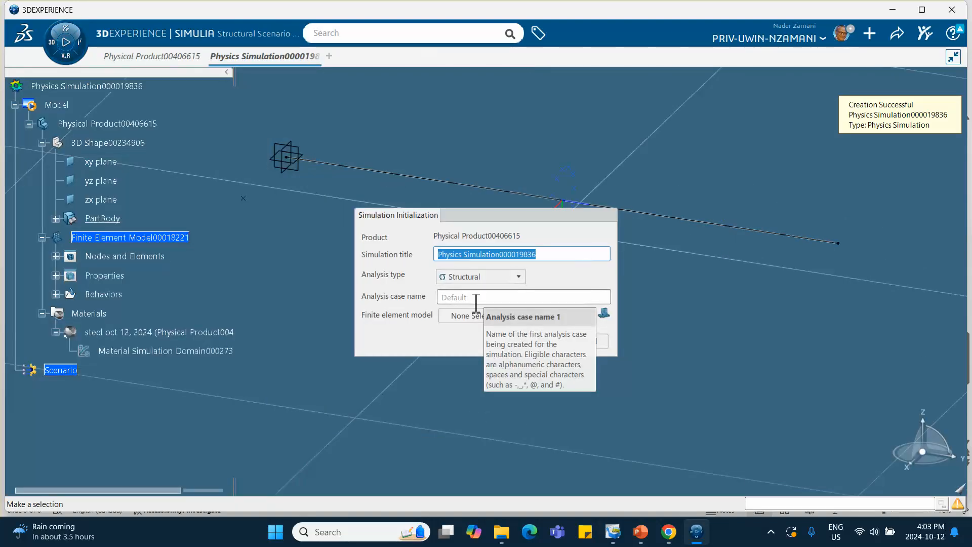
left_click(469, 315)
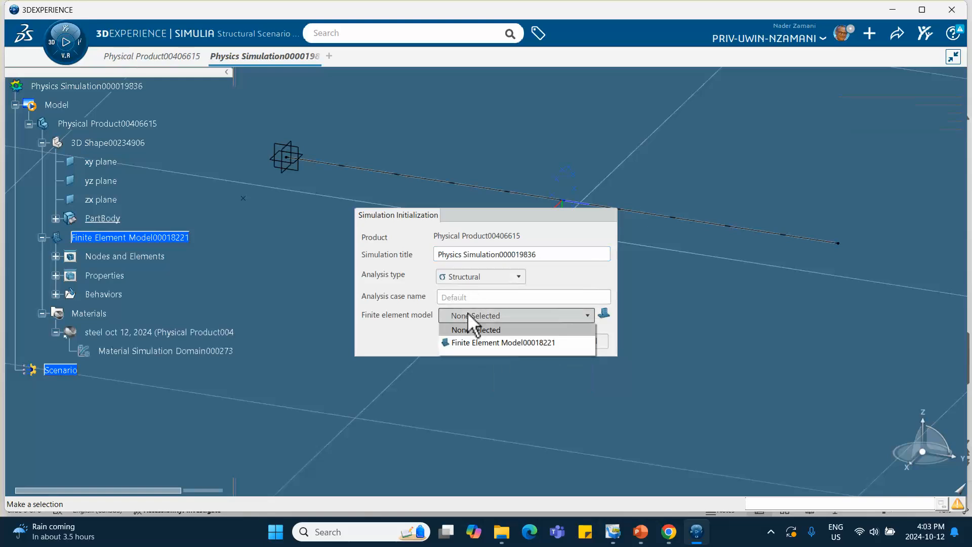
left_click(470, 344)
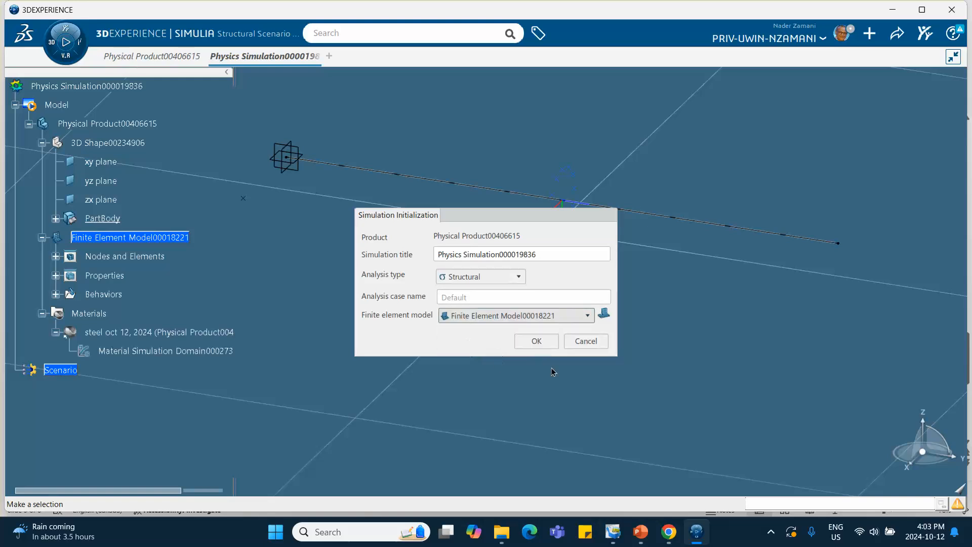
left_click(537, 341)
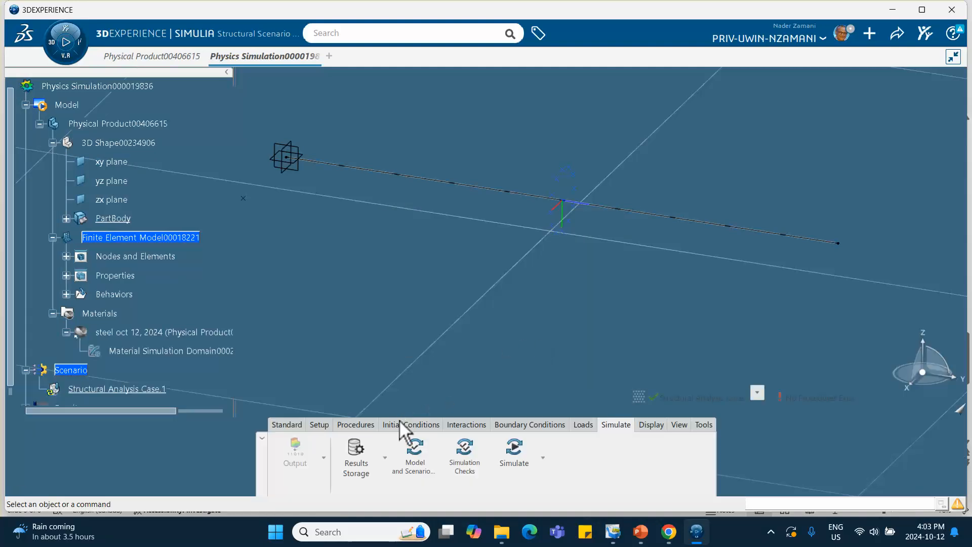
Add a static perturbation step that does not allow contact changes and uses the Solver Default matrix storage.
left_click(366, 425)
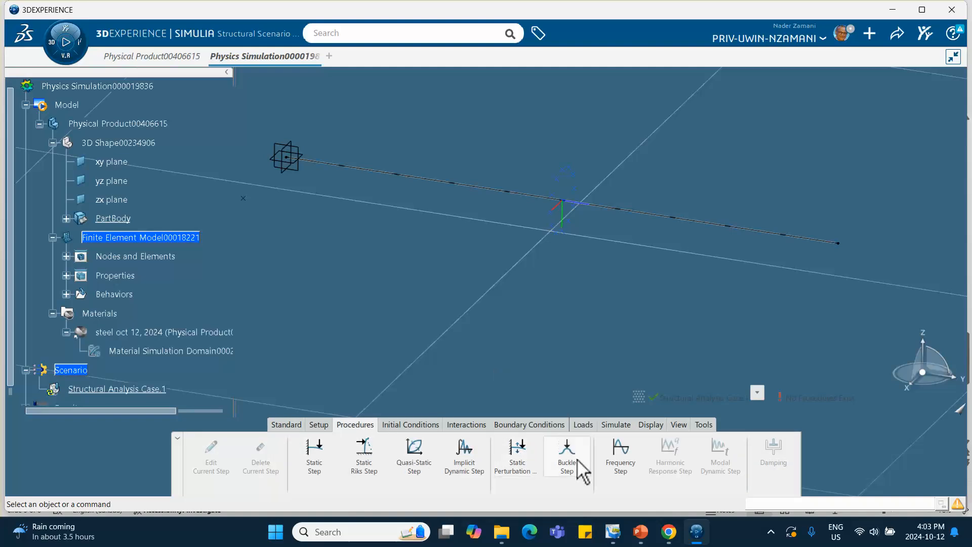
left_click(524, 456)
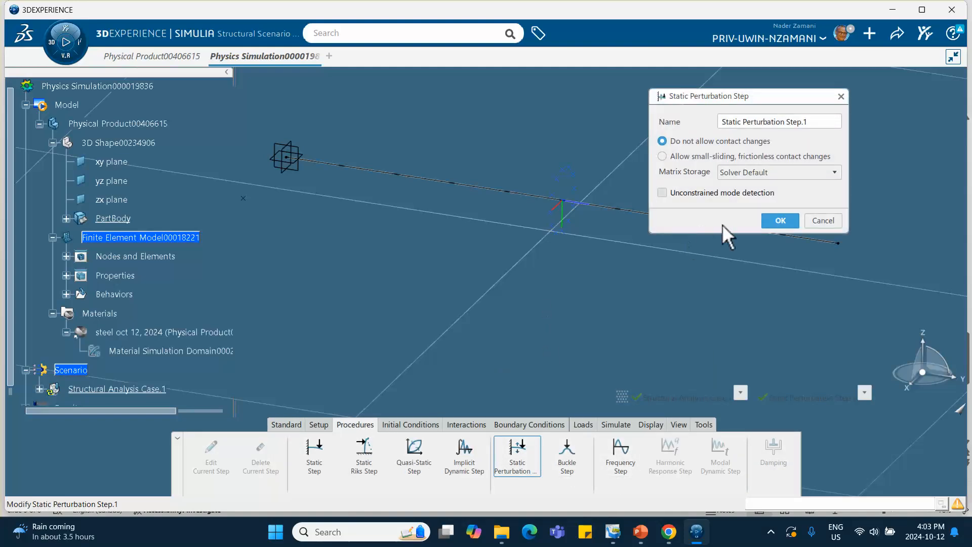
left_click(781, 220)
middle_click_drag(434, 279, 481, 294)
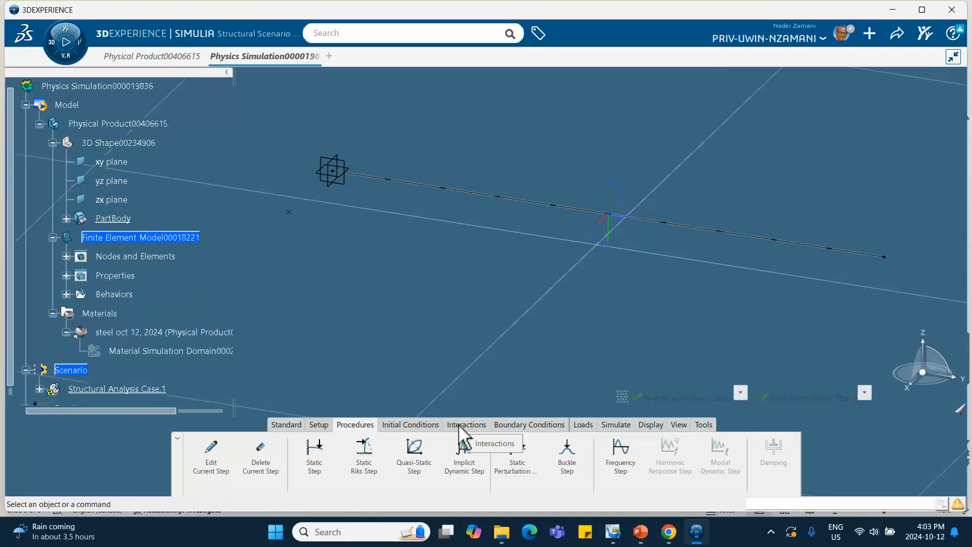
Apply a clamp boundary condition to the vertex at the beam's fixed end, at the origin planes.
left_click(512, 425)
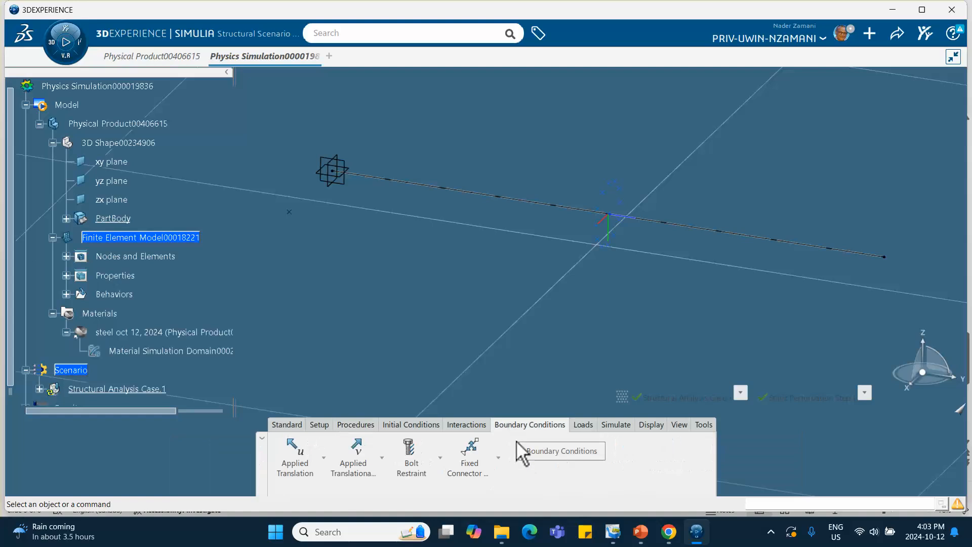
left_click(324, 458)
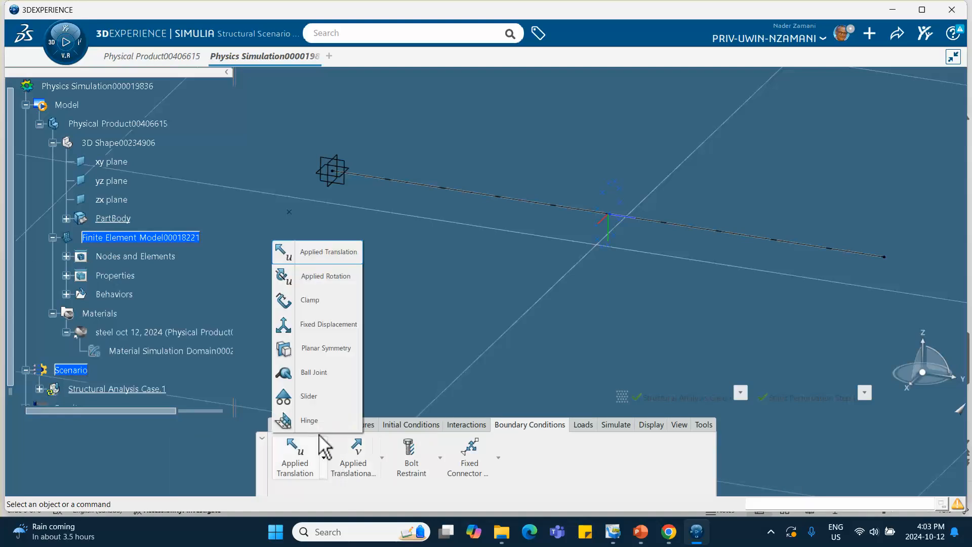
left_click(310, 304)
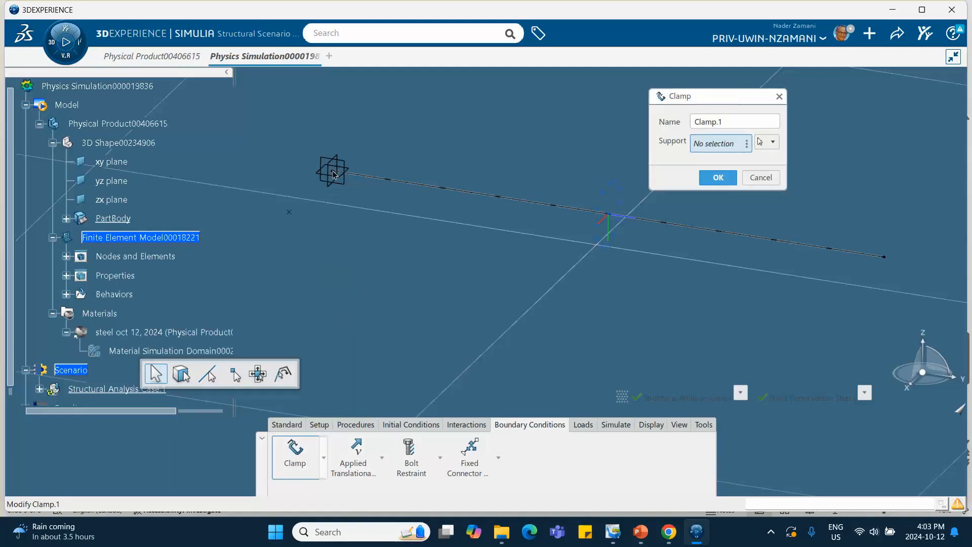
left_click(334, 173)
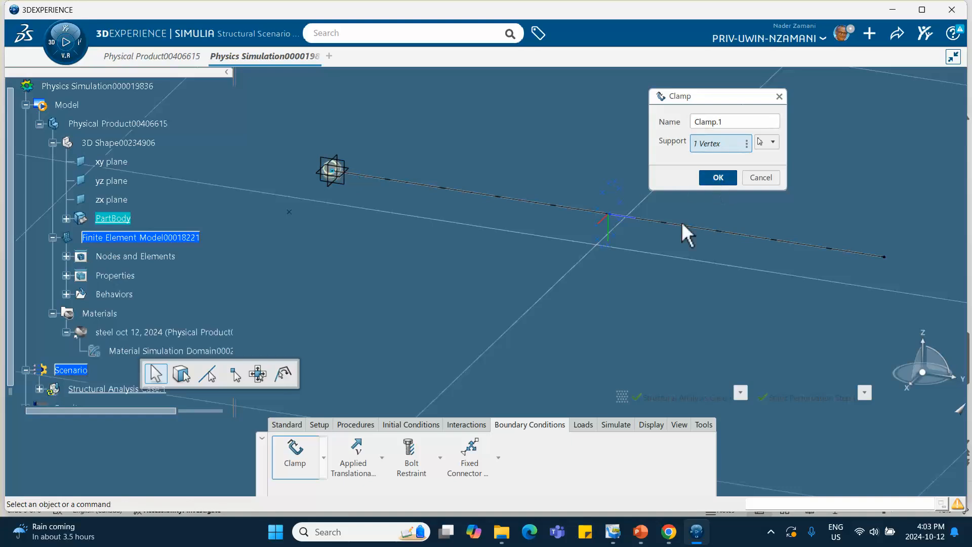
key("Return")
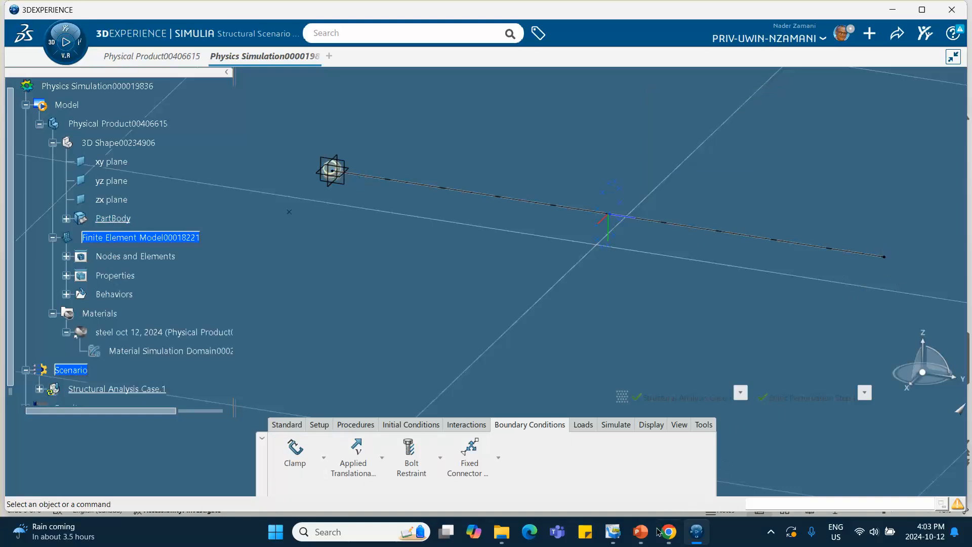
Check the load value on the PowerPoint slide, and in 3DEXPERIENCE apply a downward Z force of 1000 lbf to the beam's free end vertex.
left_click(642, 533)
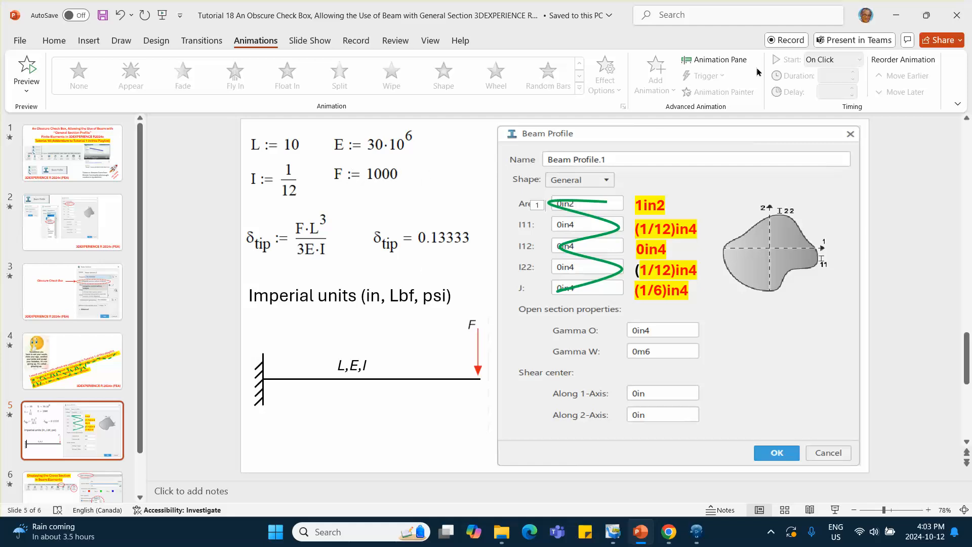
left_click(896, 14)
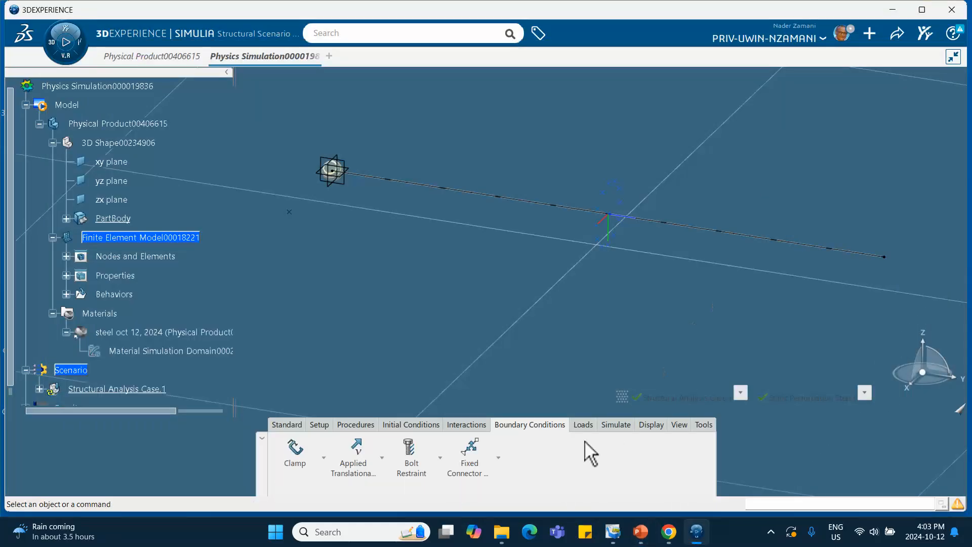
left_click(582, 426)
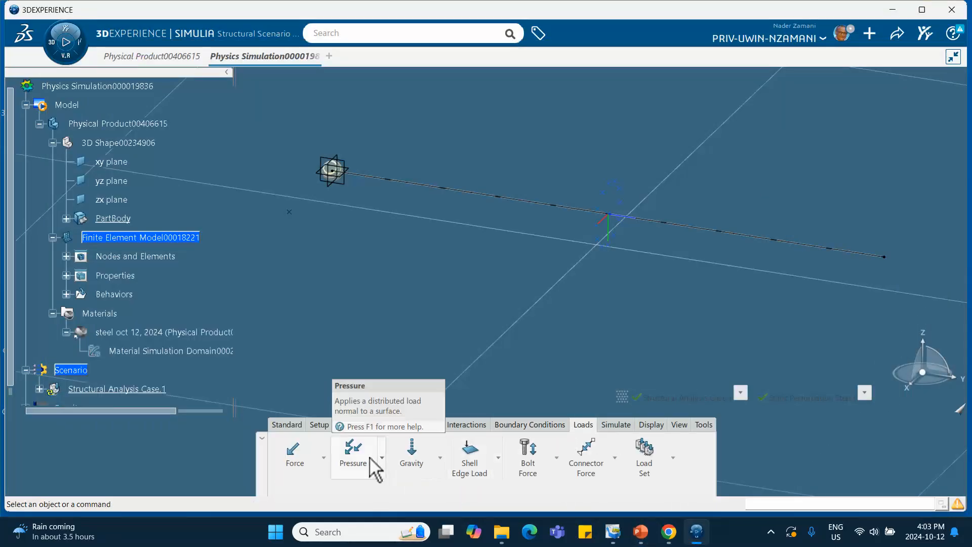
left_click(304, 455)
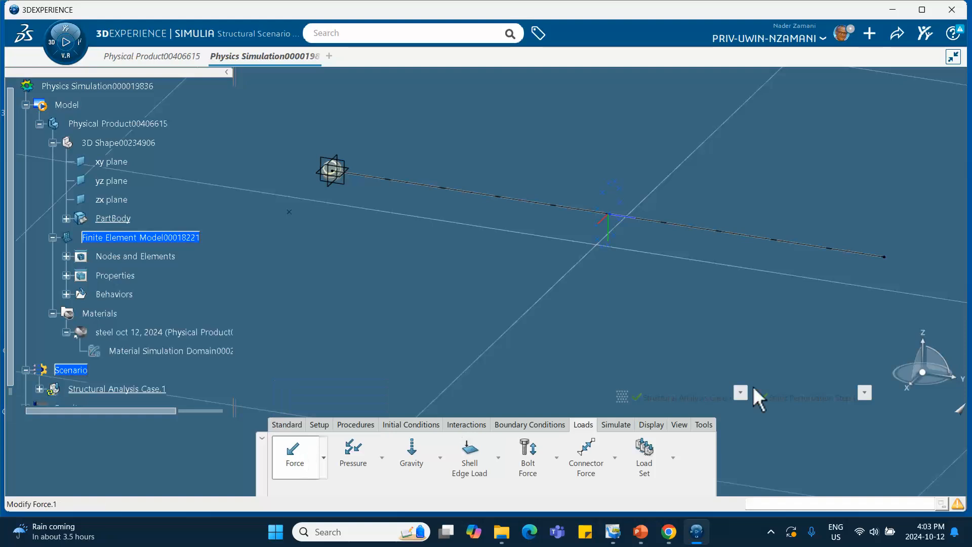
left_click(885, 258)
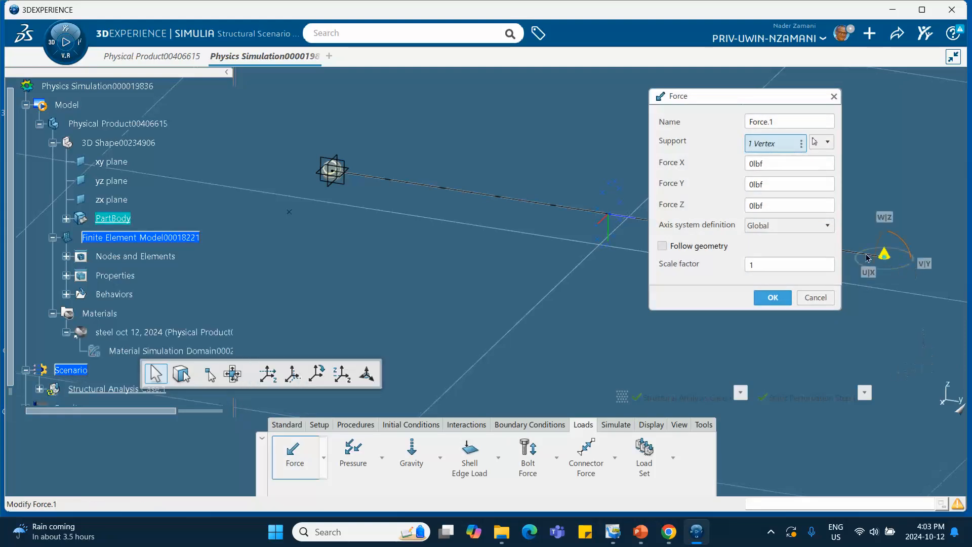
left_click(777, 206)
left_click(775, 298)
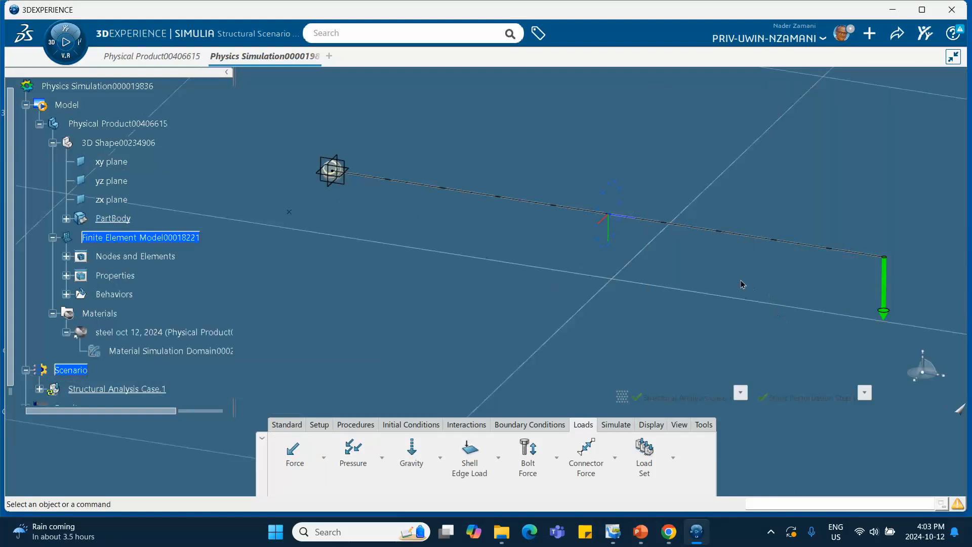
middle_click_drag(742, 284, 711, 275)
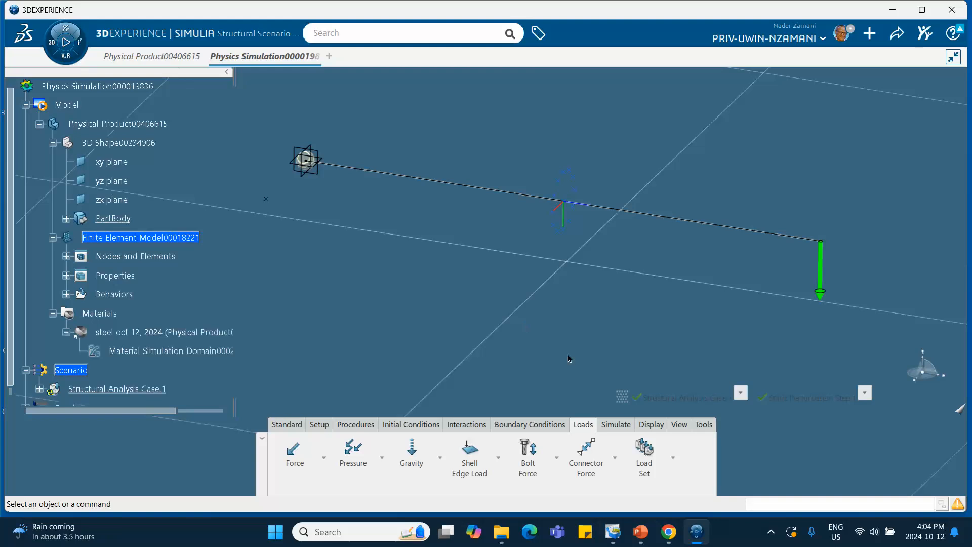
Run the model and scenario checks, and solve the structural analysis case as Local interactive with 4 cores, overwriting previous results.
left_click(614, 425)
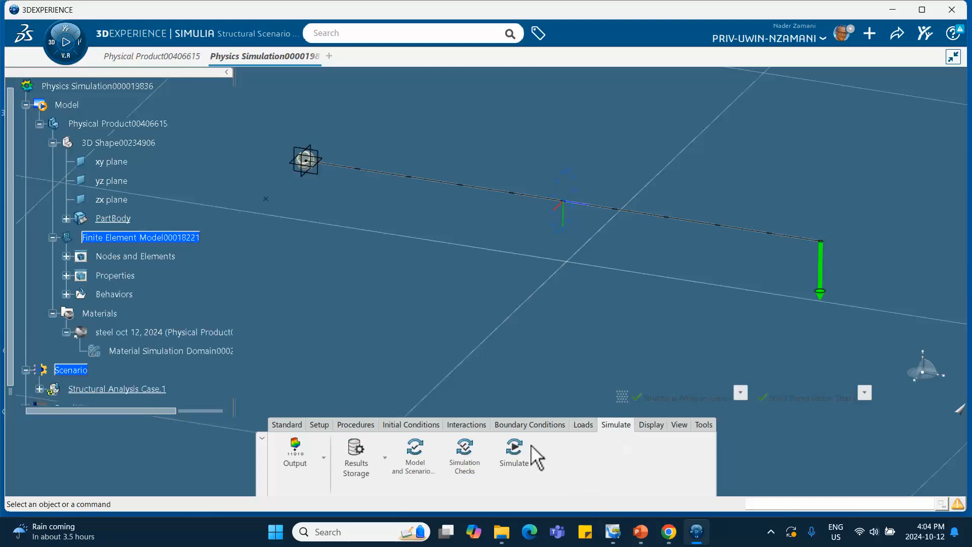
left_click(415, 456)
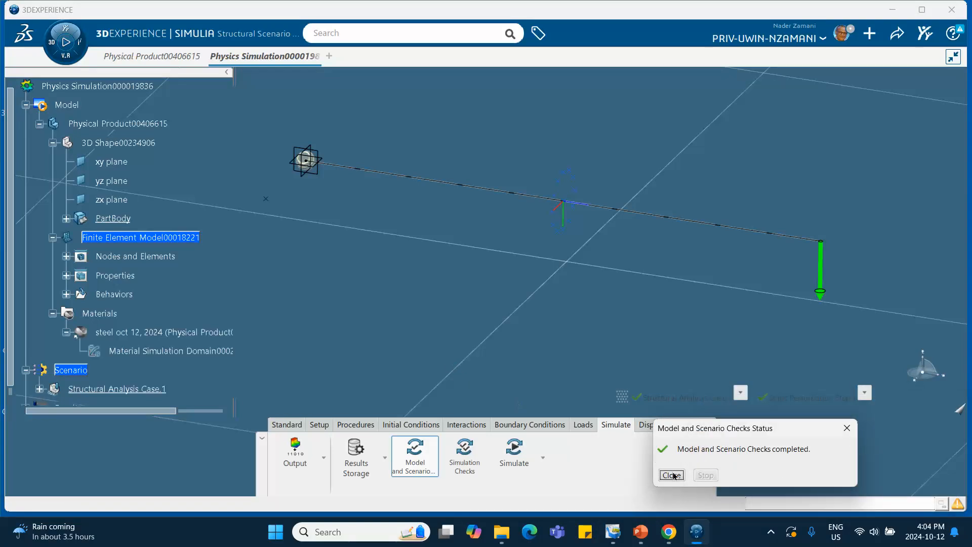
left_click(673, 475)
left_click(512, 456)
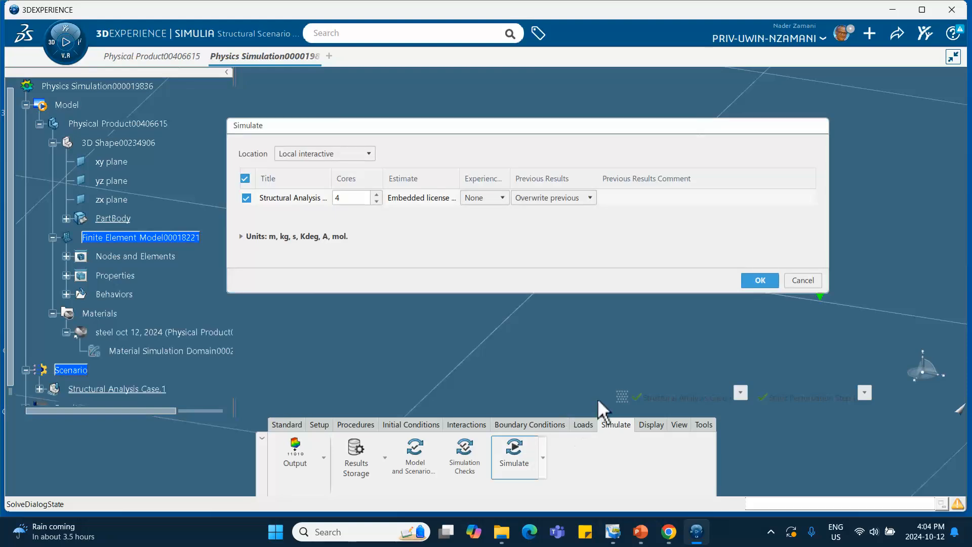
left_click(757, 279)
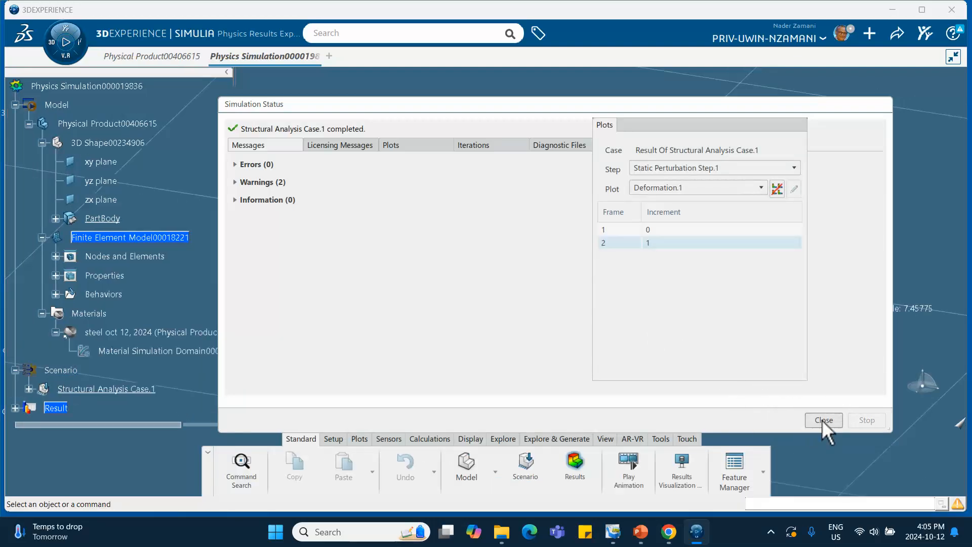
left_click(824, 421)
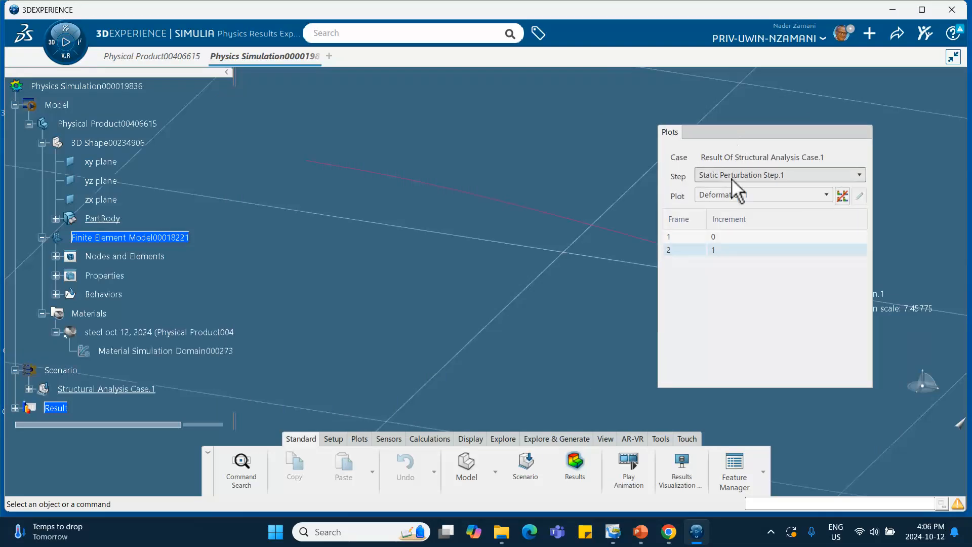
Display the Displacement.1 plot of the static perturbation step and move the Plots window clear of the legend.
left_click(735, 195)
left_click(739, 222)
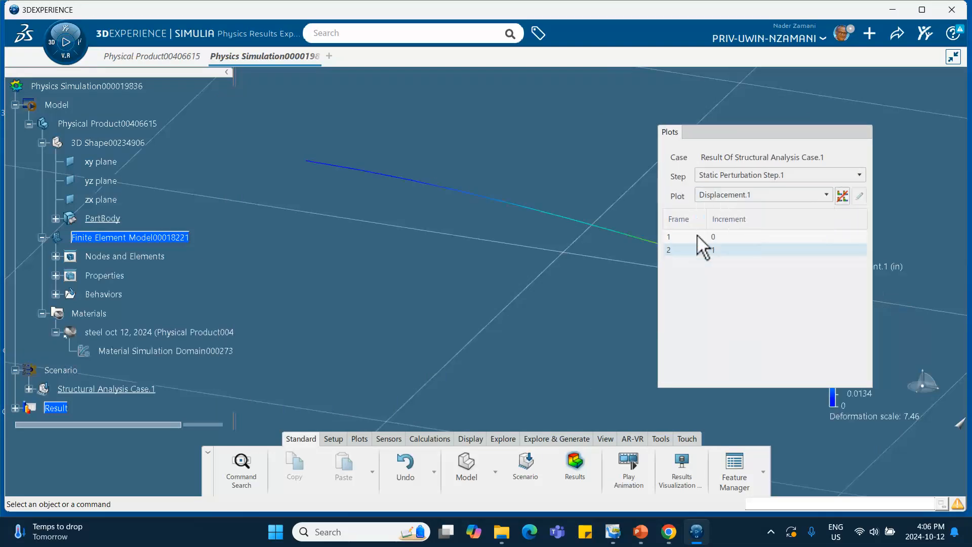
left_click_drag(760, 141, 441, 141)
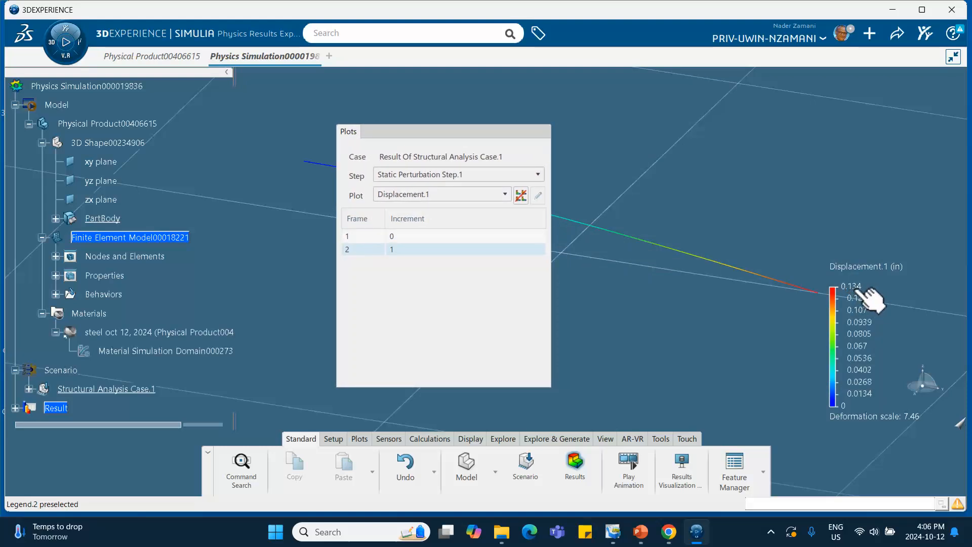